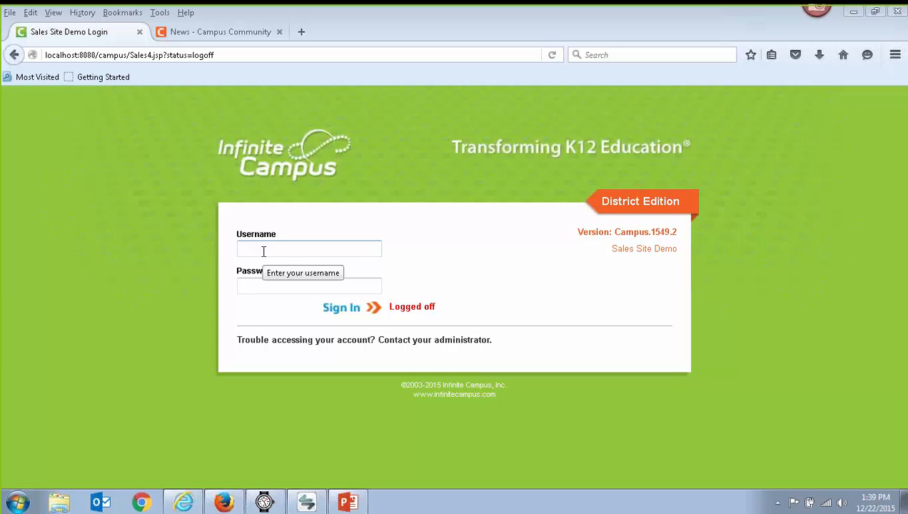
# Step: Sign in to the district site with the teacher's username and account password
pyautogui.click(264, 251)
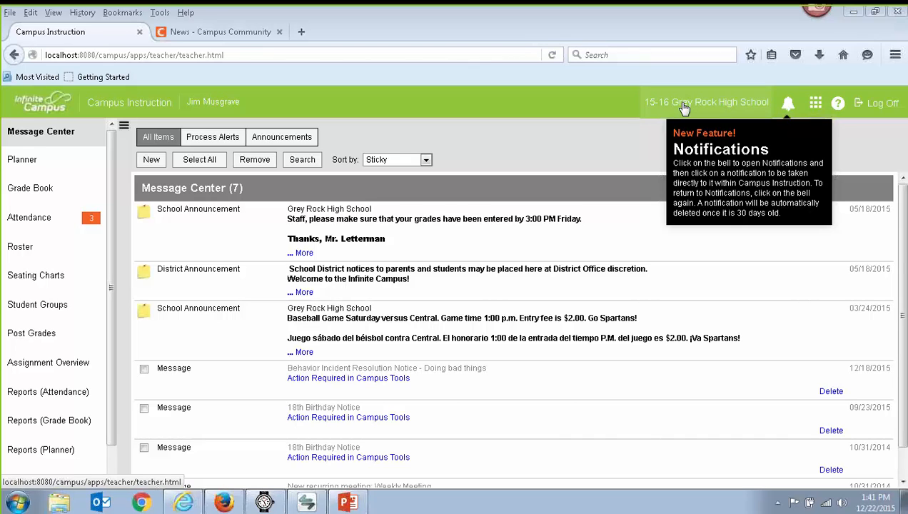
# Step: View the notifications list and the list of other available Campus applications, closing each again
pyautogui.click(788, 107)
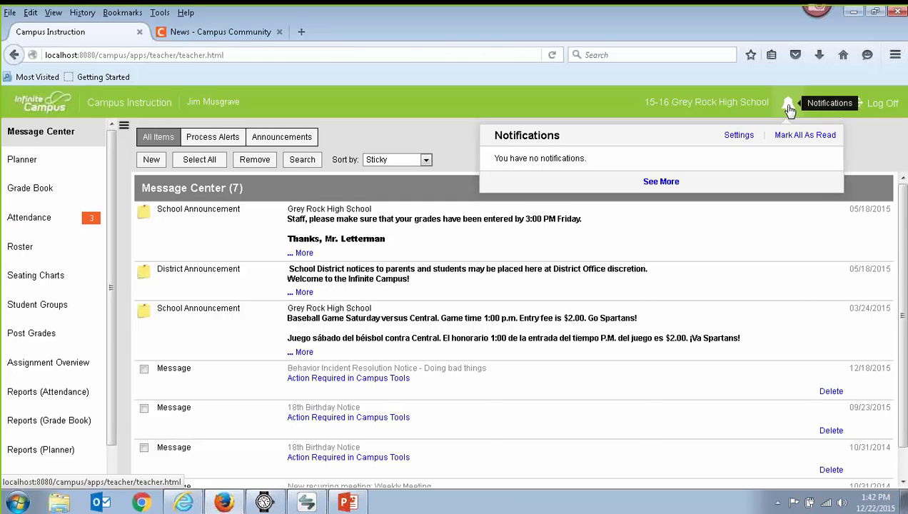
pyautogui.click(789, 109)
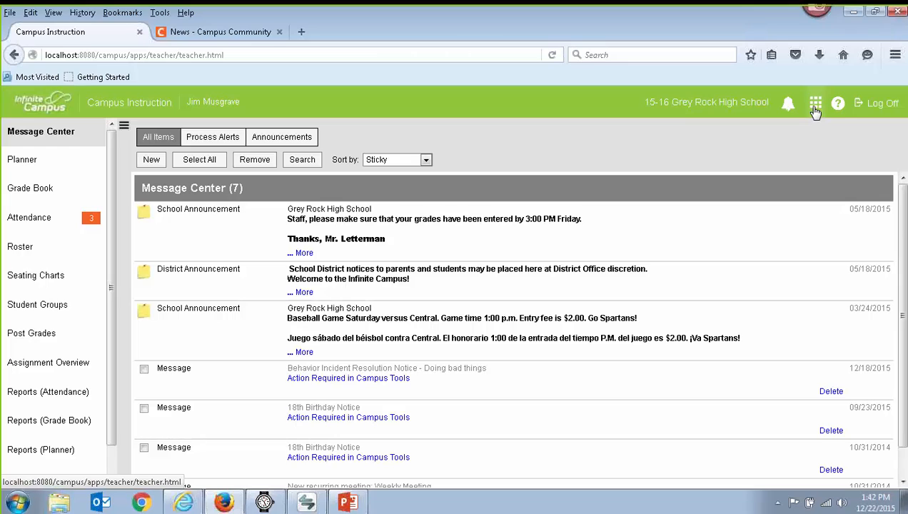
pyautogui.click(814, 107)
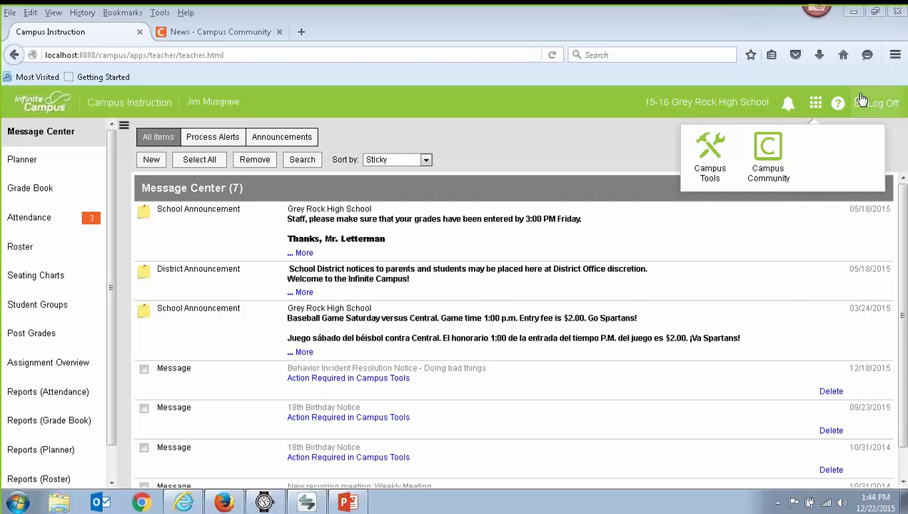
pyautogui.click(816, 103)
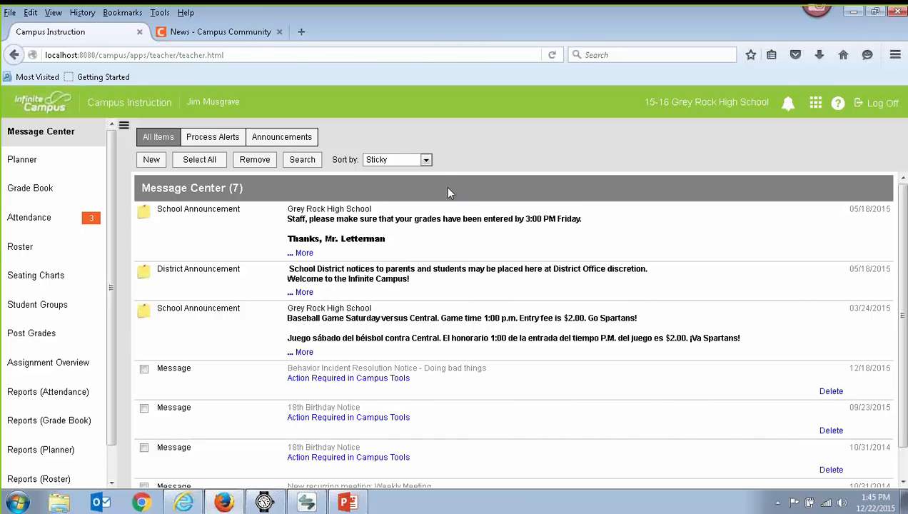
# Step: View the sort options for the Message Center items and close the list without choosing another
pyautogui.click(426, 159)
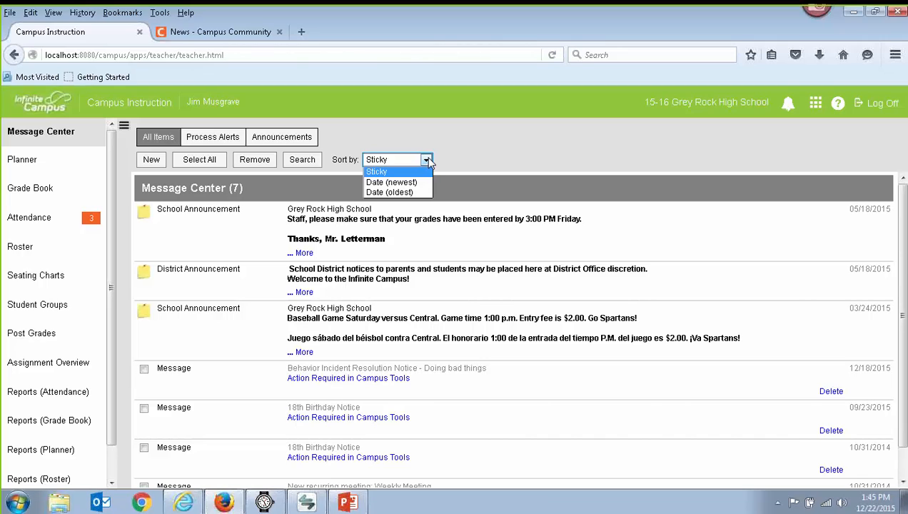
pyautogui.click(823, 457)
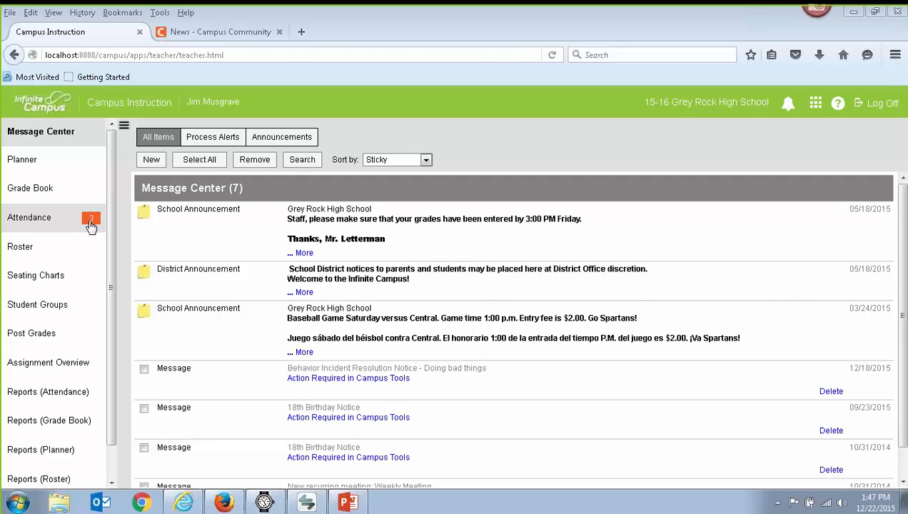
# Step: Open the attendance page, view the first listed student's details and full student information, and return to attendance
pyautogui.click(25, 222)
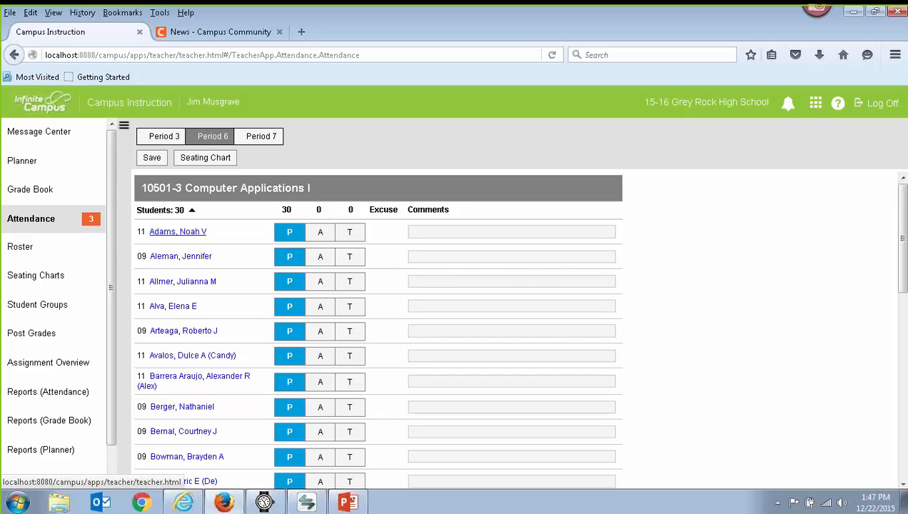
pyautogui.click(195, 234)
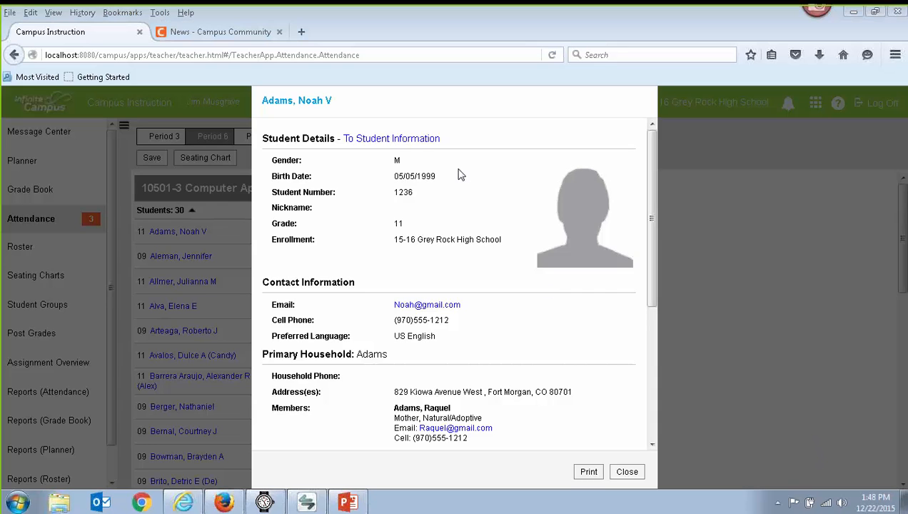
pyautogui.click(418, 140)
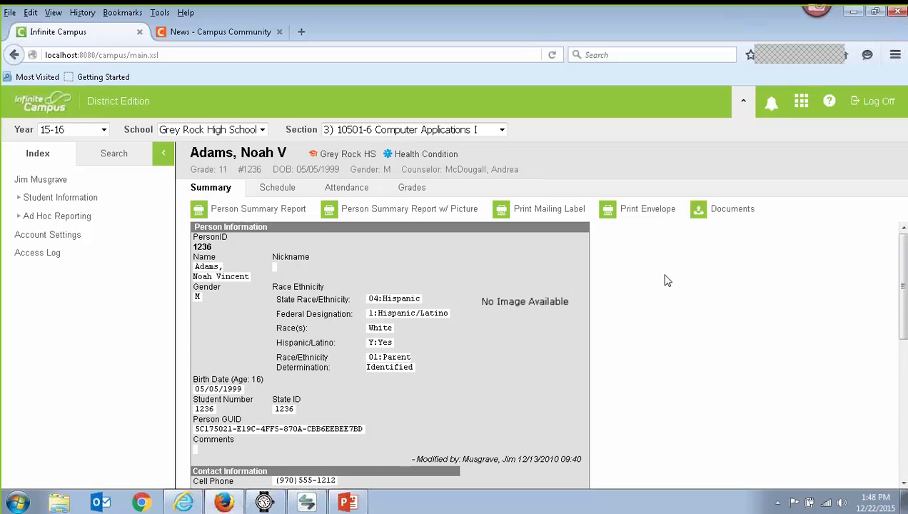
pyautogui.click(12, 56)
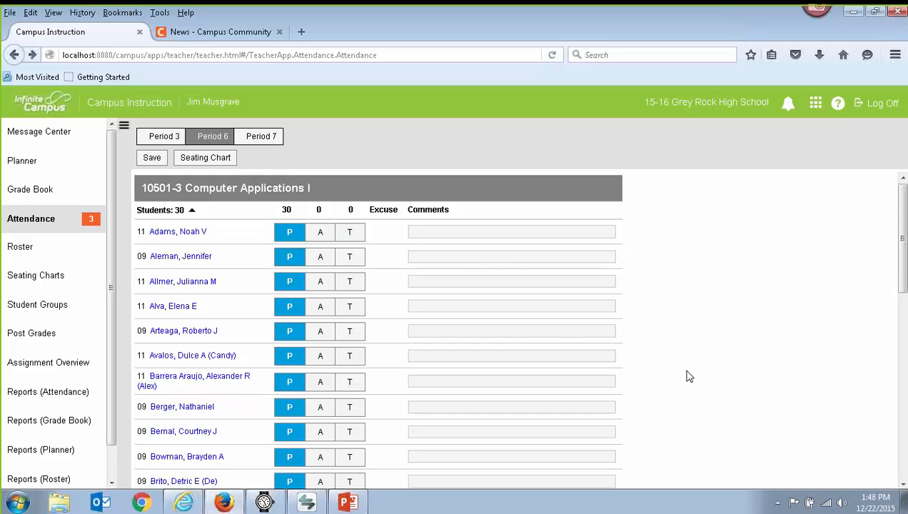
# Step: Mark the first listed student absent in Period 6 for 10501-3 Computer Applications I and save the attendance
pyautogui.click(320, 232)
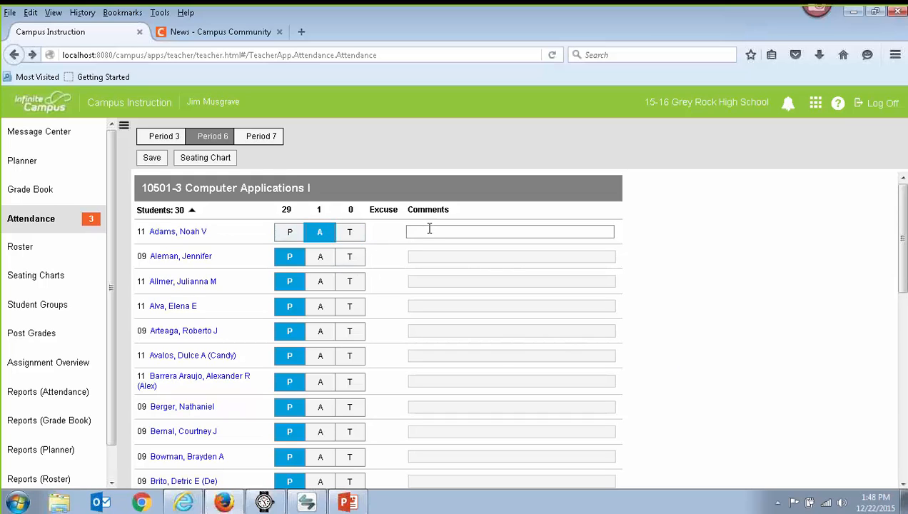
pyautogui.click(433, 232)
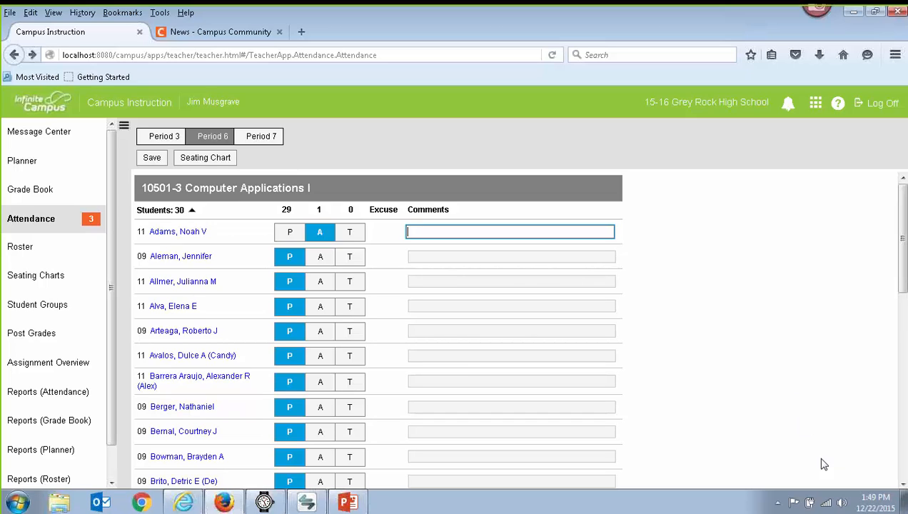
pyautogui.click(151, 158)
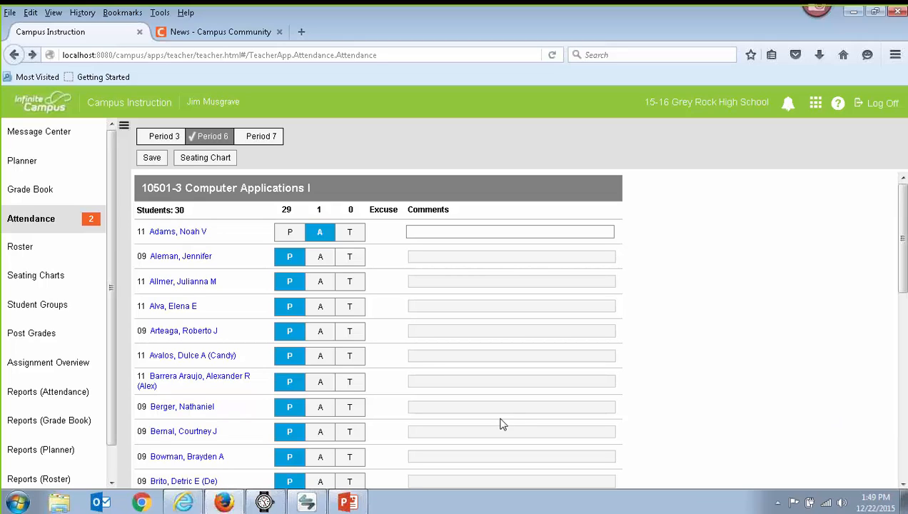
# Step: Start a new seating chart for the section 10501-11 Computer Applications I
pyautogui.click(34, 280)
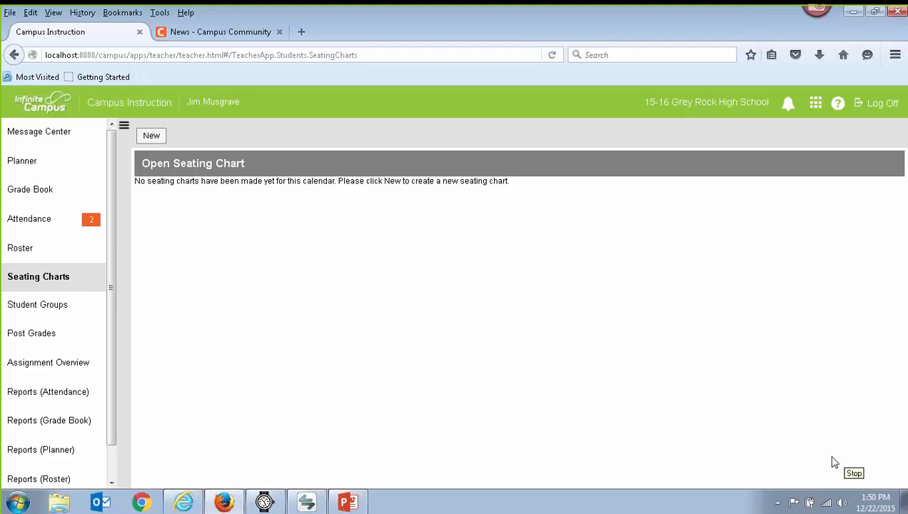
pyautogui.click(152, 136)
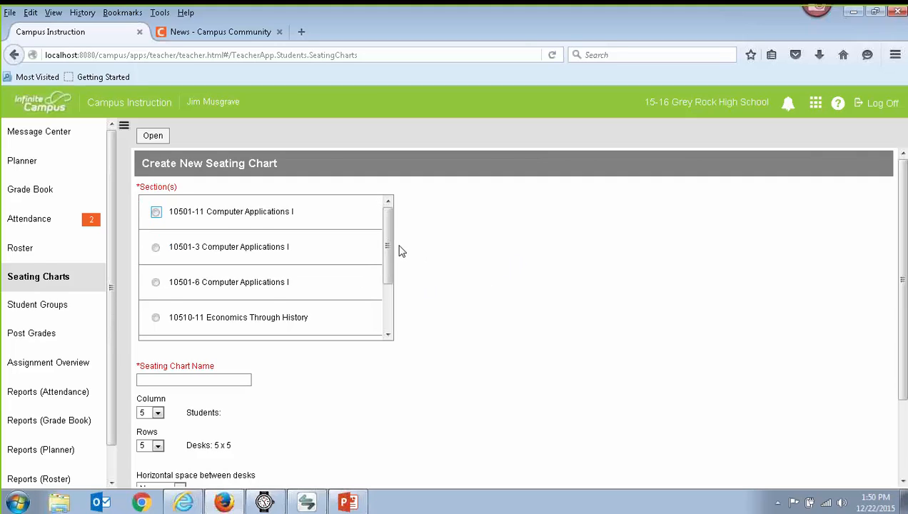
pyautogui.moveTo(387, 230)
pyautogui.mouseDown()
pyautogui.moveTo(387, 272)
pyautogui.moveTo(386, 220)
pyautogui.mouseUp()
pyautogui.moveTo(390, 240); pyautogui.dragTo(389, 327)
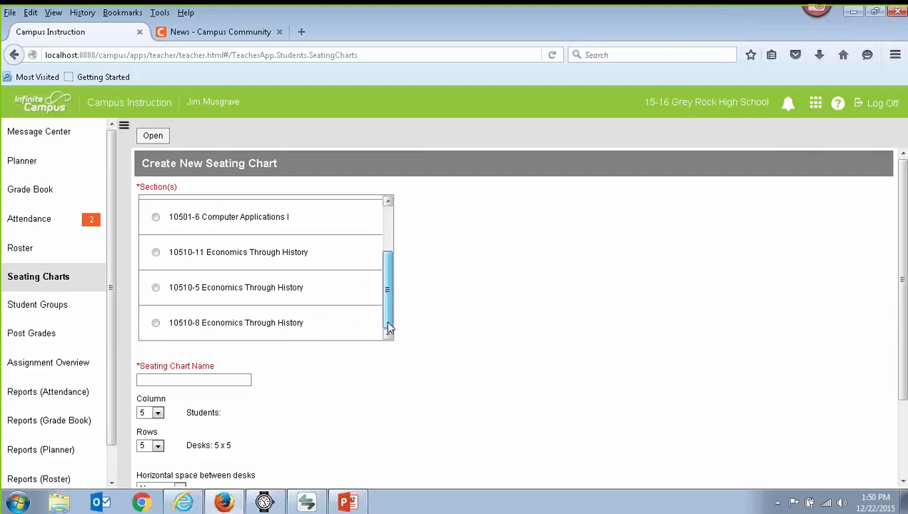
pyautogui.moveTo(389, 327); pyautogui.dragTo(413, 243)
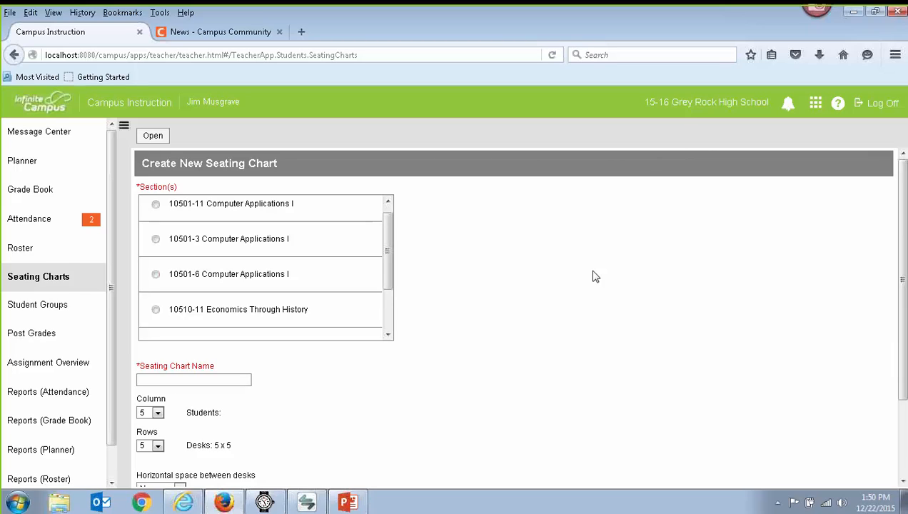
pyautogui.click(156, 205)
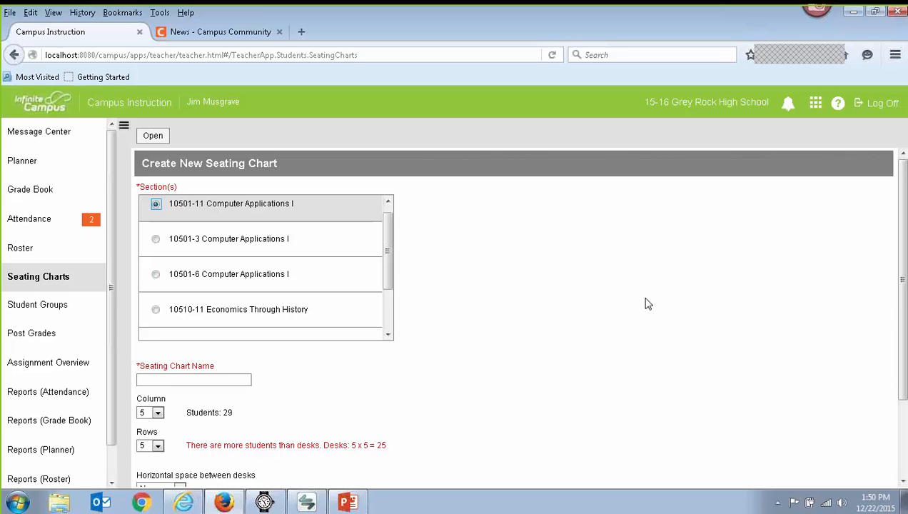
# Step: Name the seating chart Daily Attendance Period 1 and set its number of rows to 6
pyautogui.click(205, 383)
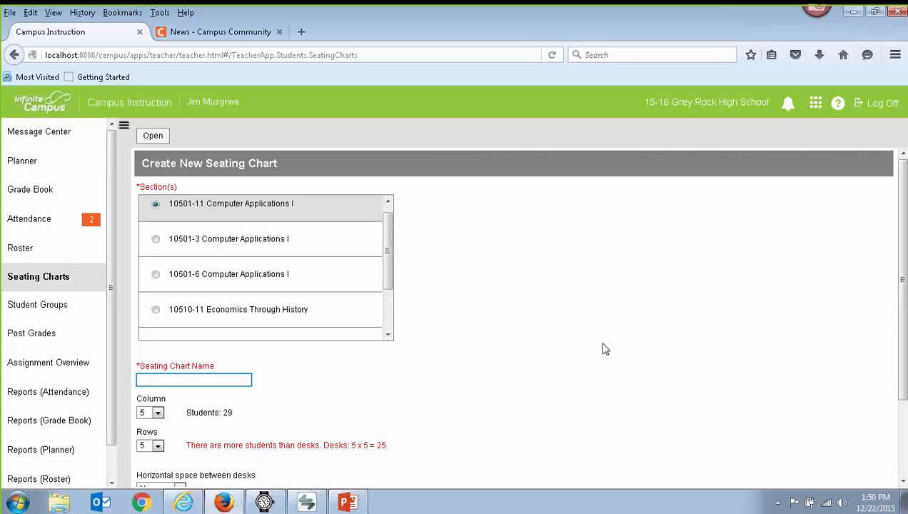
pyautogui.write('Daily Attendance')
pyautogui.write('Period 1')
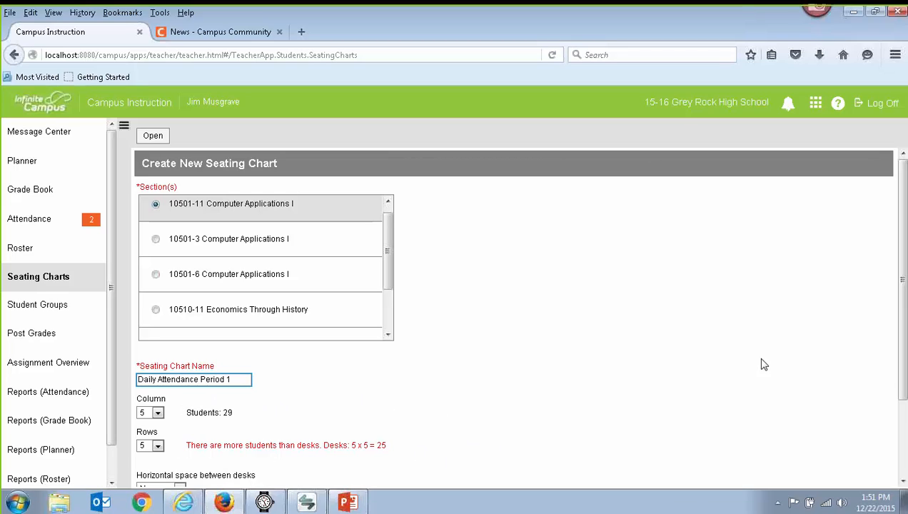
pyautogui.moveTo(902, 289); pyautogui.dragTo(903, 375)
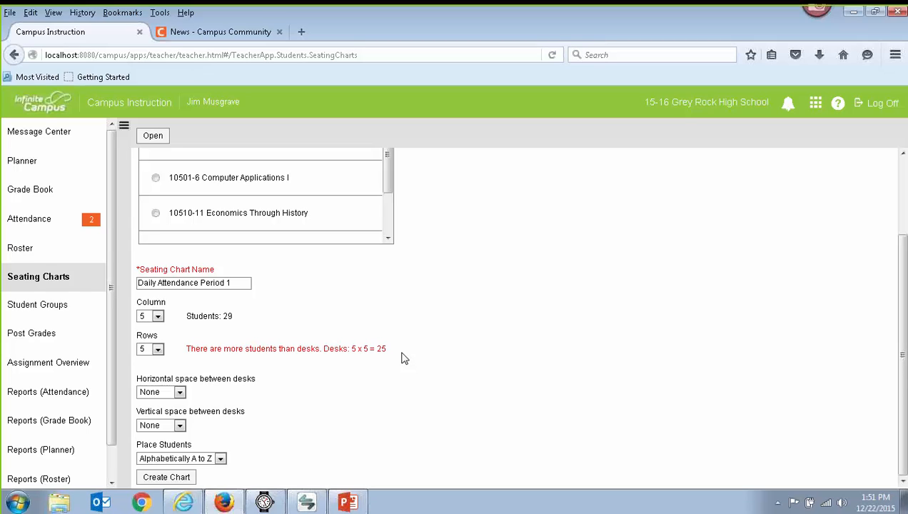
pyautogui.click(158, 350)
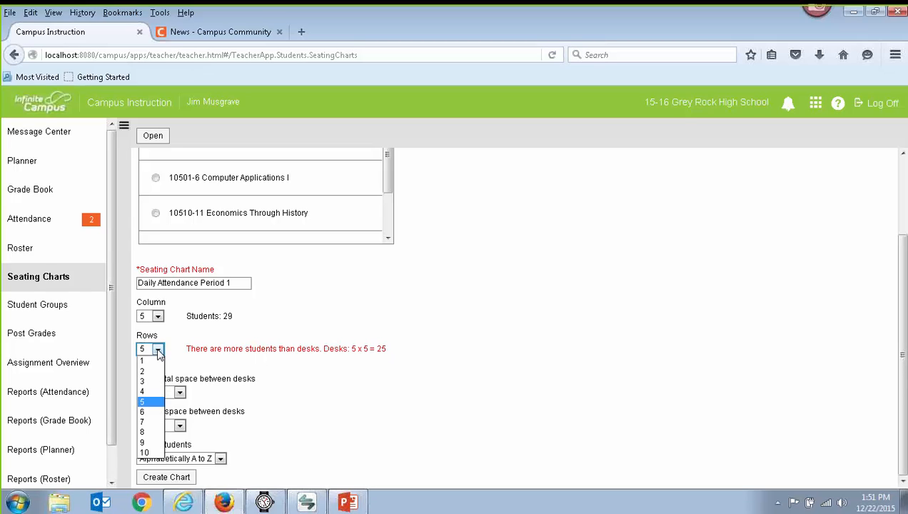
pyautogui.click(150, 412)
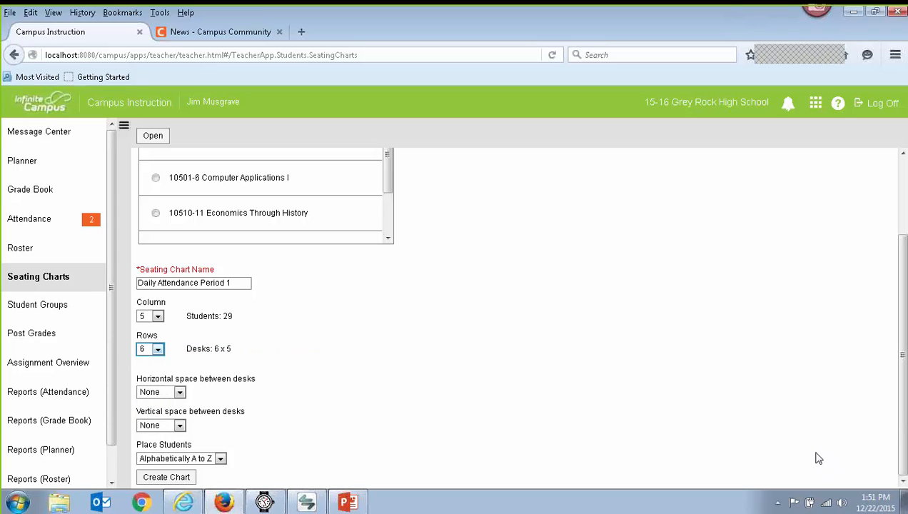
pyautogui.click(554, 369)
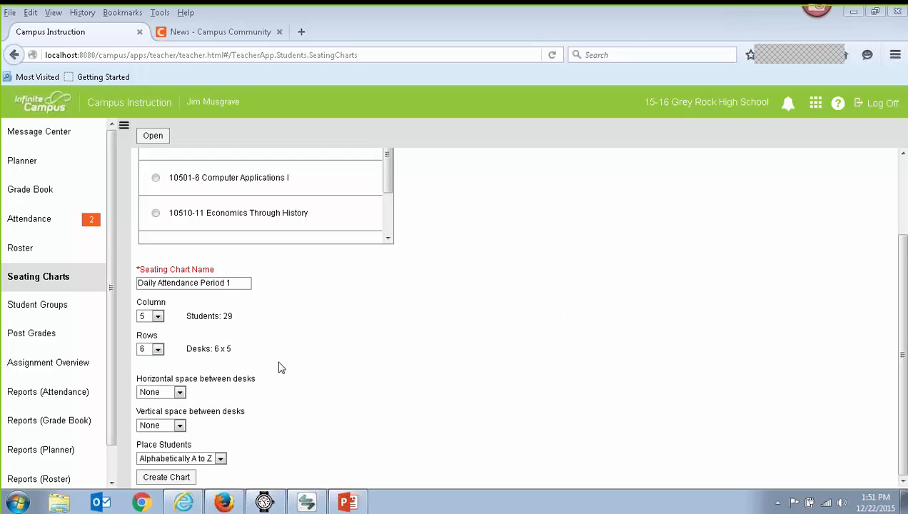
# Step: Create the chart with horizontal space between desks kept at None and student placement set to Do Not Place
pyautogui.click(181, 394)
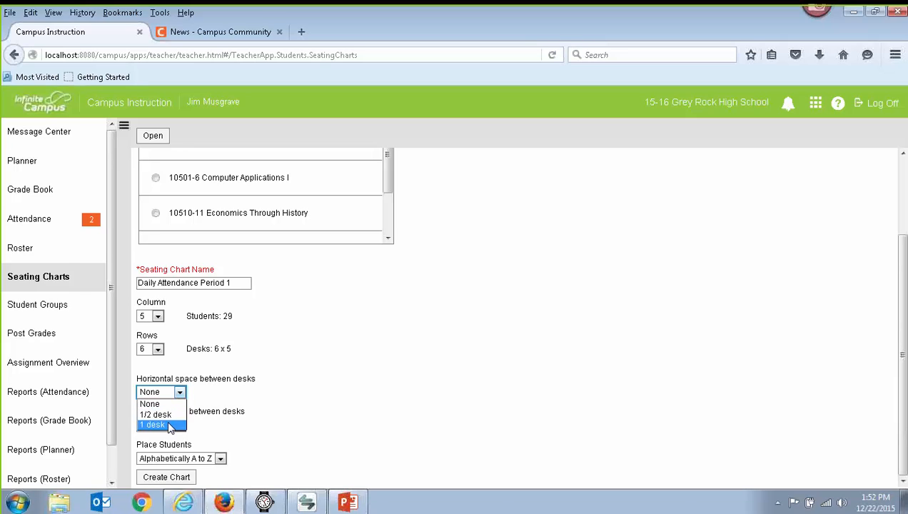
pyautogui.click(397, 374)
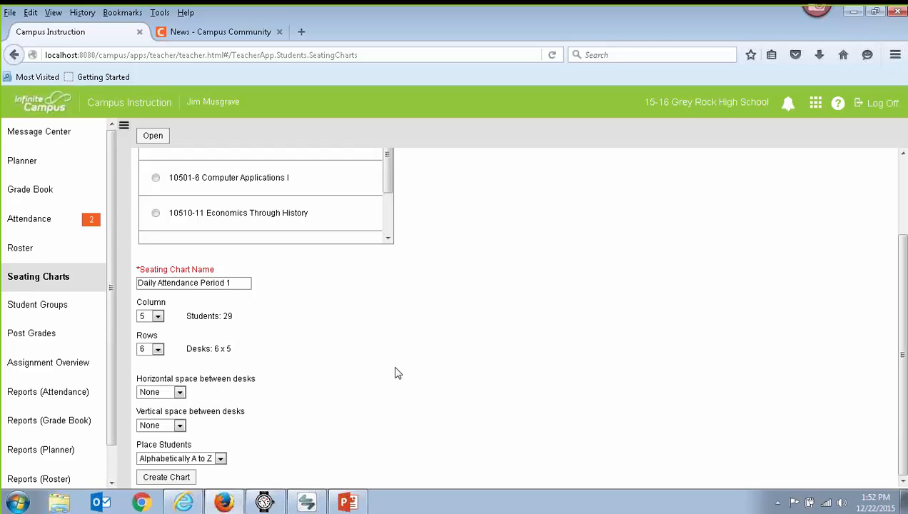
pyautogui.click(221, 459)
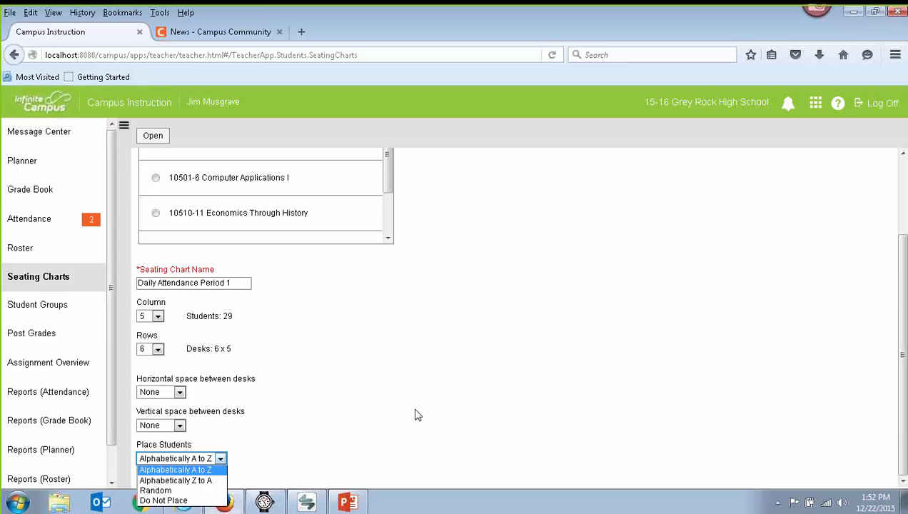
pyautogui.click(172, 500)
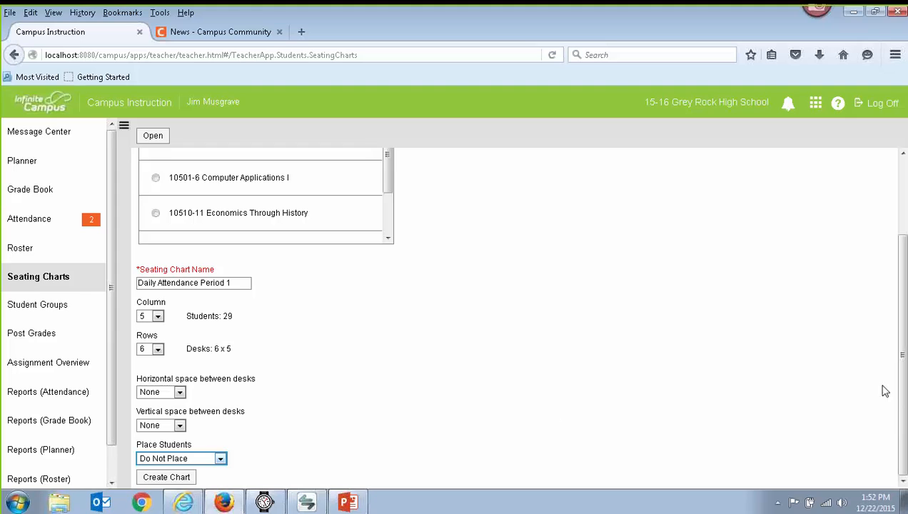
pyautogui.click(179, 484)
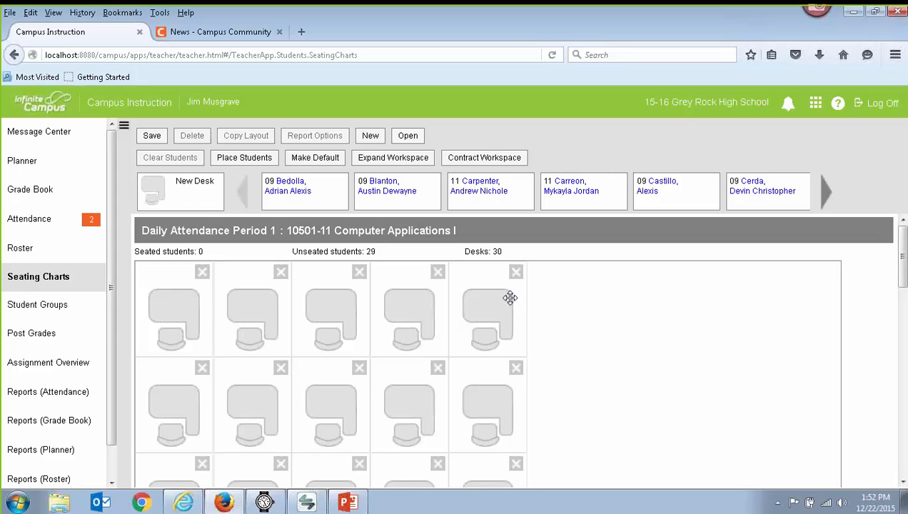
# Step: Rearrange the last three desks of the first row and last two of the second row into a V shape in the empty area
pyautogui.moveTo(510, 299); pyautogui.dragTo(821, 298)
pyautogui.moveTo(438, 302); pyautogui.dragTo(739, 348)
pyautogui.moveTo(517, 381); pyautogui.dragTo(671, 380)
pyautogui.moveTo(394, 384); pyautogui.dragTo(564, 348)
pyautogui.moveTo(362, 317); pyautogui.dragTo(500, 301)
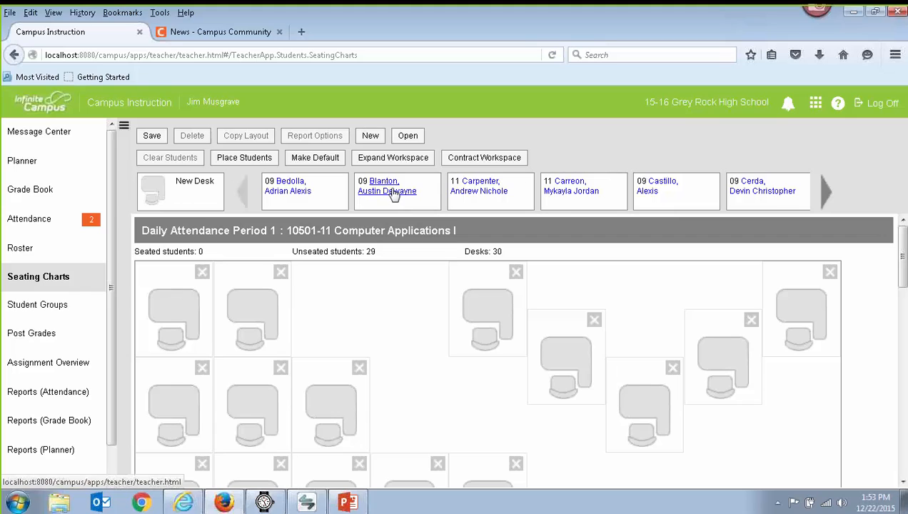
# Step: Seat three unseated students at the second first-row desk and the first two desks of the V shape
pyautogui.moveTo(394, 195); pyautogui.dragTo(261, 290)
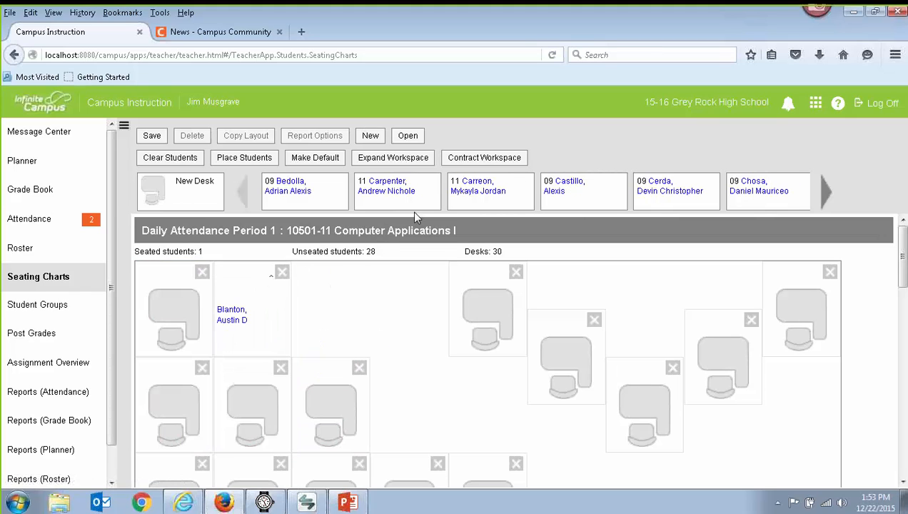
pyautogui.moveTo(407, 199); pyautogui.dragTo(501, 299)
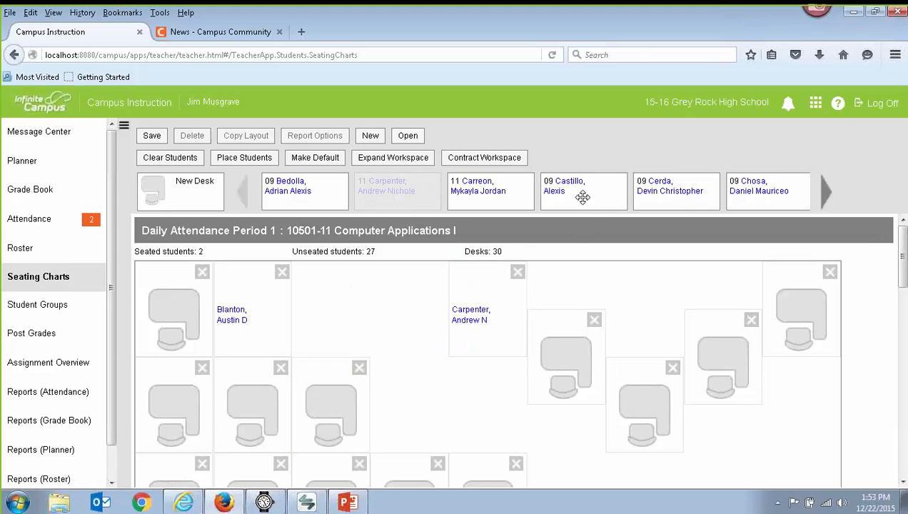
pyautogui.moveTo(579, 187); pyautogui.dragTo(575, 327)
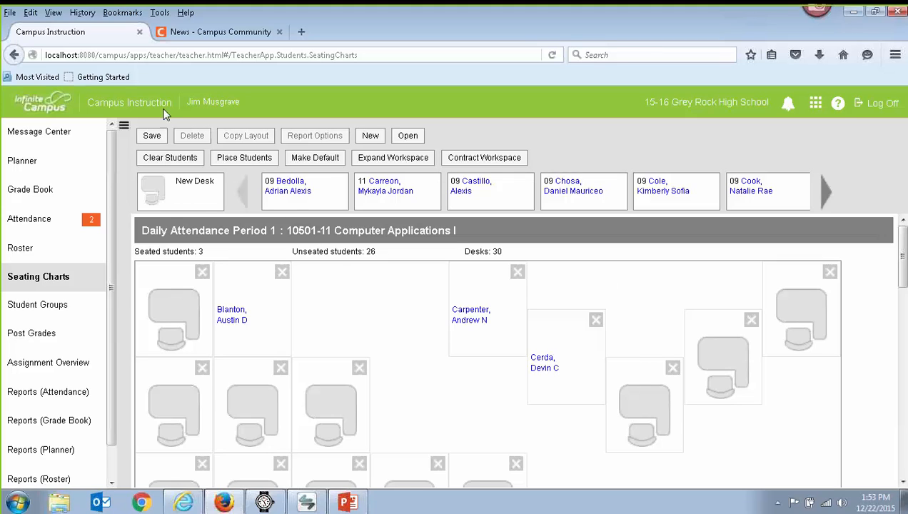
# Step: Place the remaining unseated students at the empty desks in Random order
pyautogui.click(243, 159)
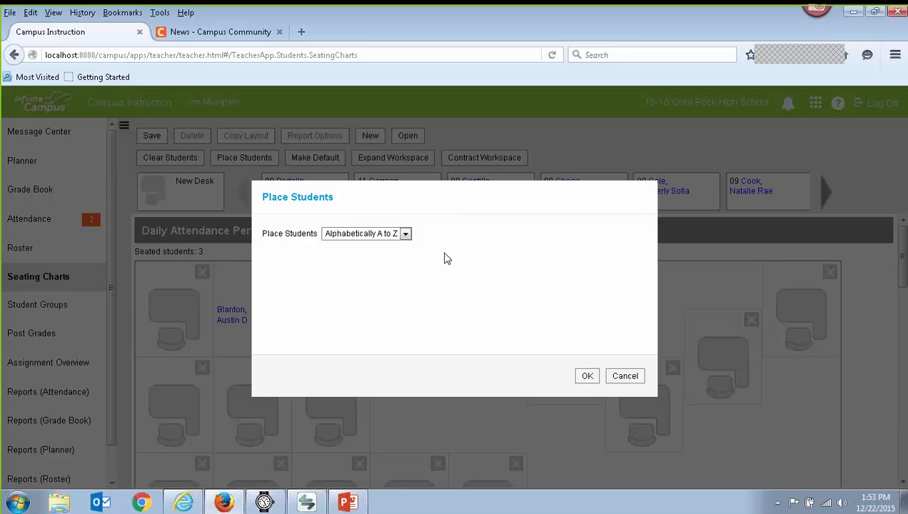
pyautogui.click(406, 234)
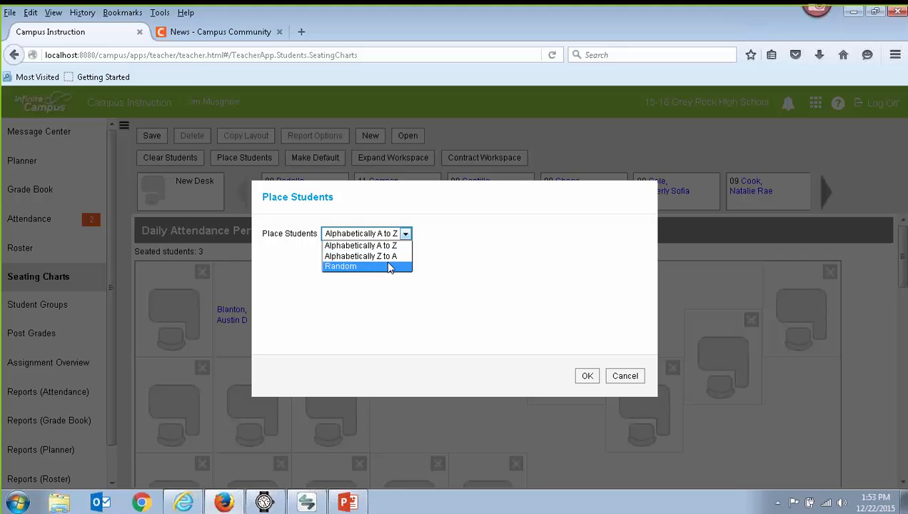
pyautogui.click(350, 266)
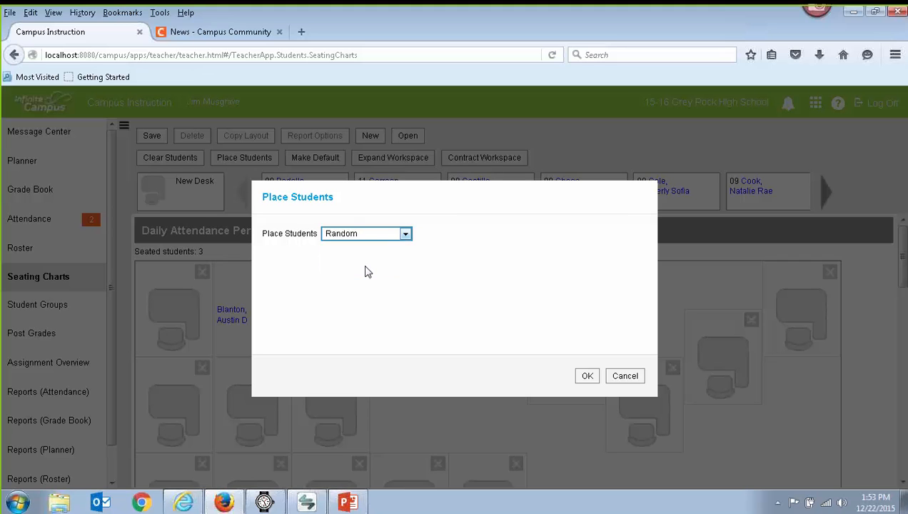
pyautogui.click(586, 376)
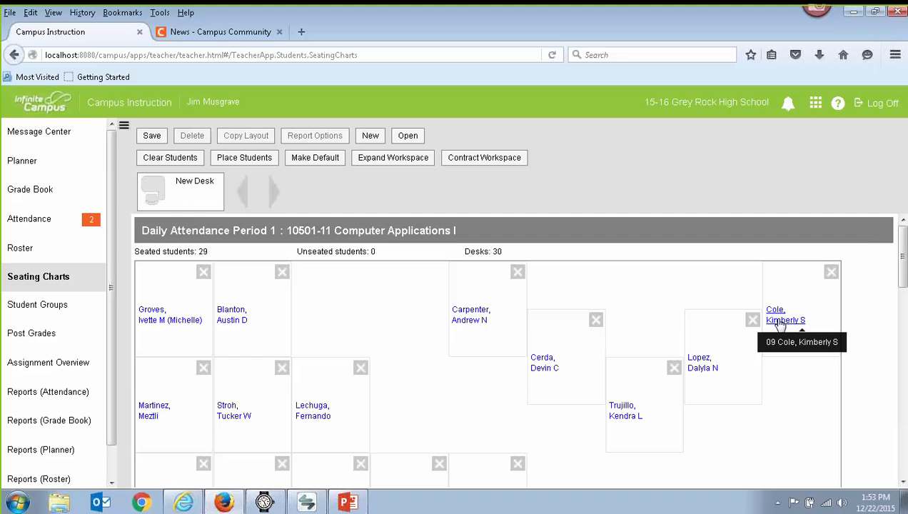
# Step: Swap the students at the first and last desks of the first row, remove the empty desk, and save the seating chart
pyautogui.moveTo(780, 323); pyautogui.dragTo(200, 297)
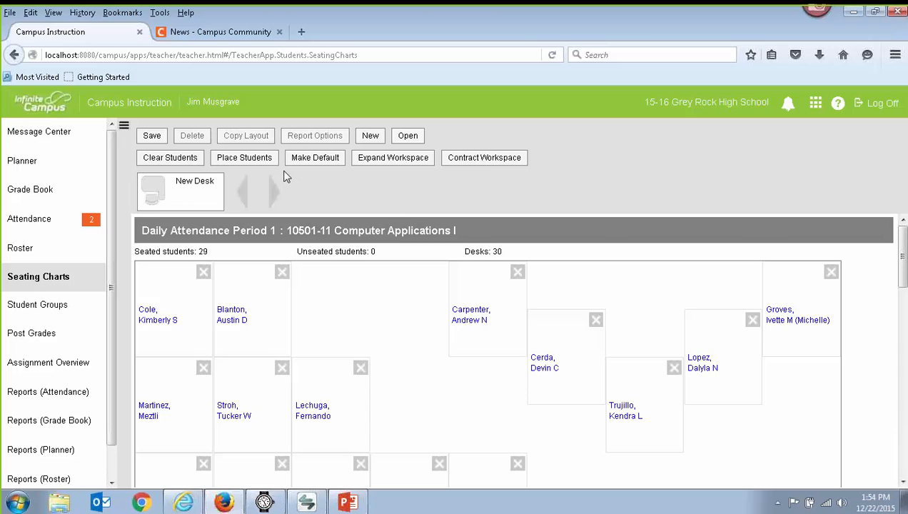
pyautogui.click(150, 136)
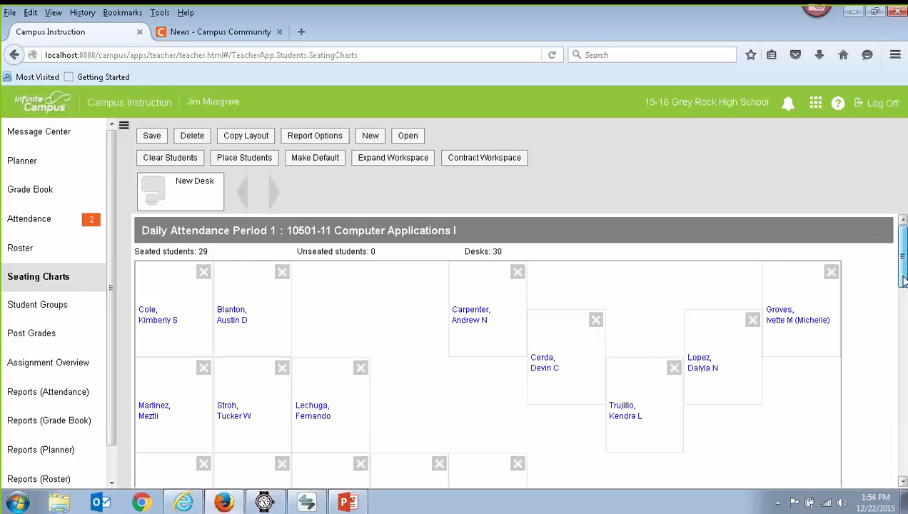
pyautogui.moveTo(903, 271); pyautogui.dragTo(901, 250)
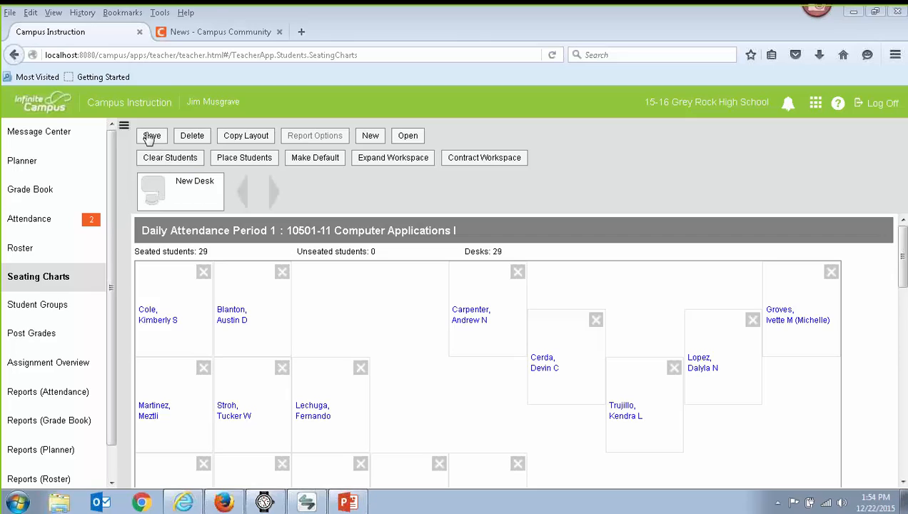
pyautogui.click(148, 136)
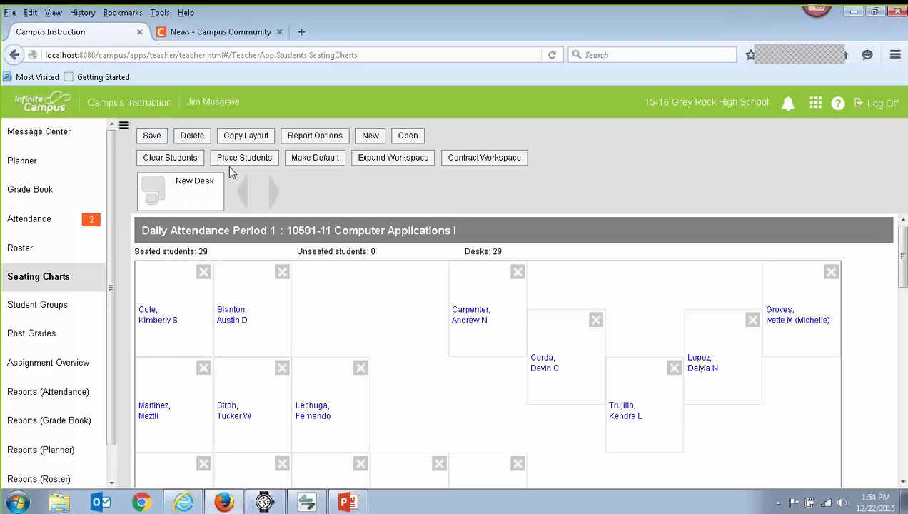
# Step: Generate the seating chart report in Portrait orientation with last and first names, view the PDF, and close it
pyautogui.click(245, 138)
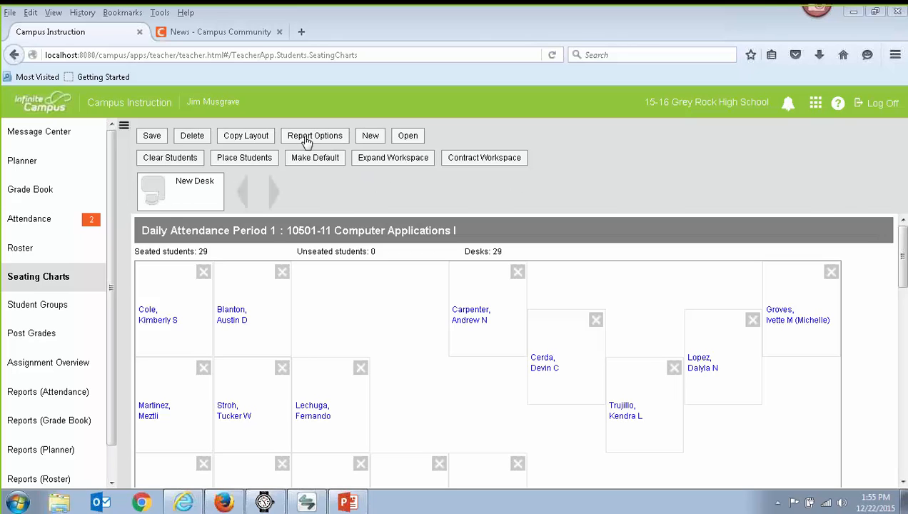
pyautogui.click(319, 141)
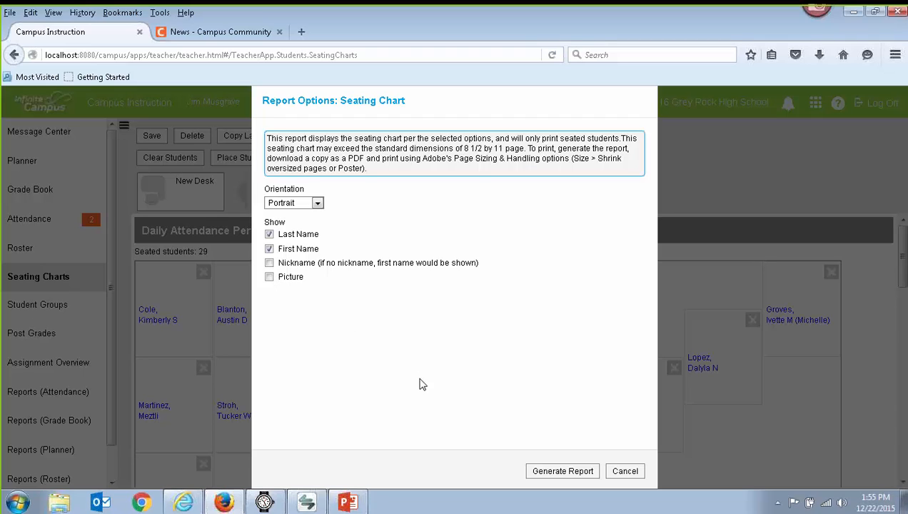
pyautogui.click(560, 474)
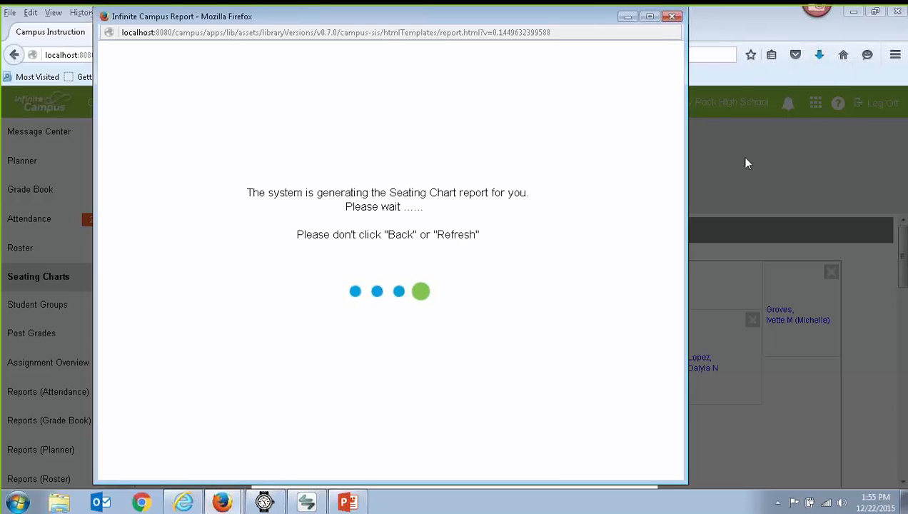
pyautogui.click(819, 55)
pyautogui.click(632, 100)
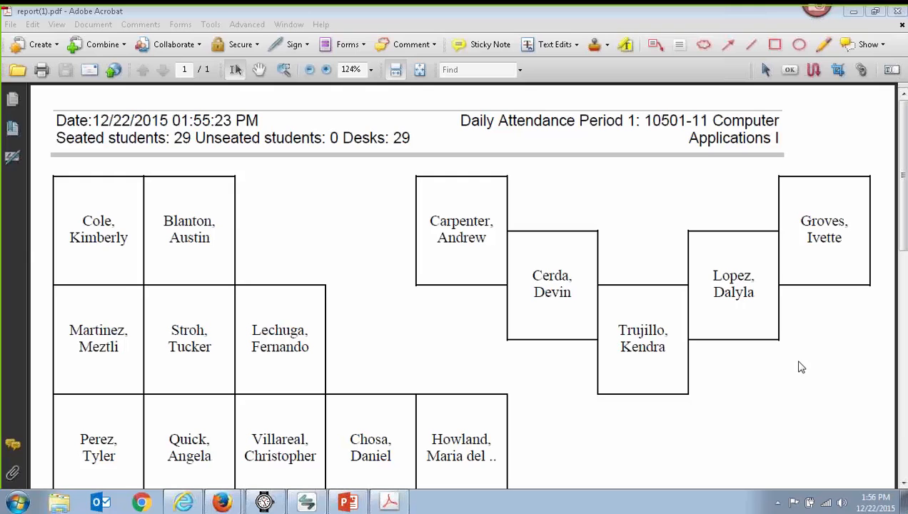
pyautogui.hotkey('alt', 'F4')
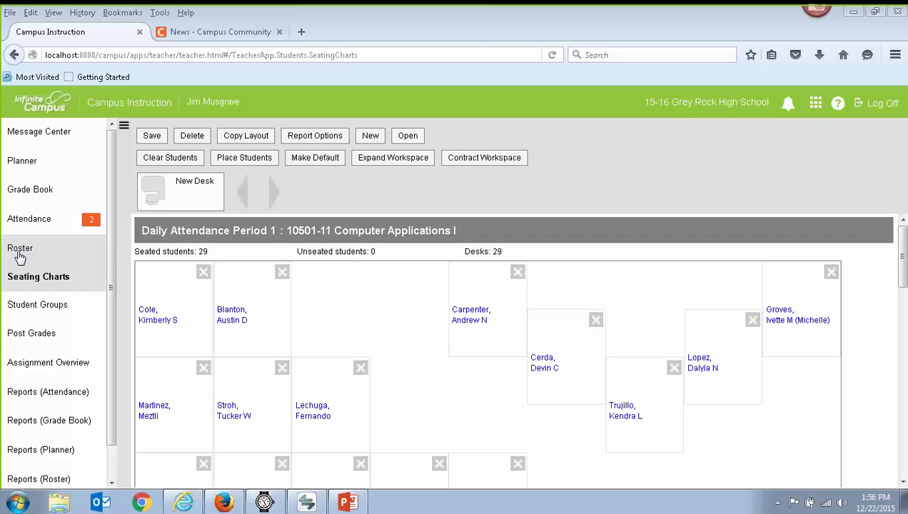
# Step: Open the roster for section 10501-6 Computer Applications I and check the meaning of the first student's flags
pyautogui.click(20, 256)
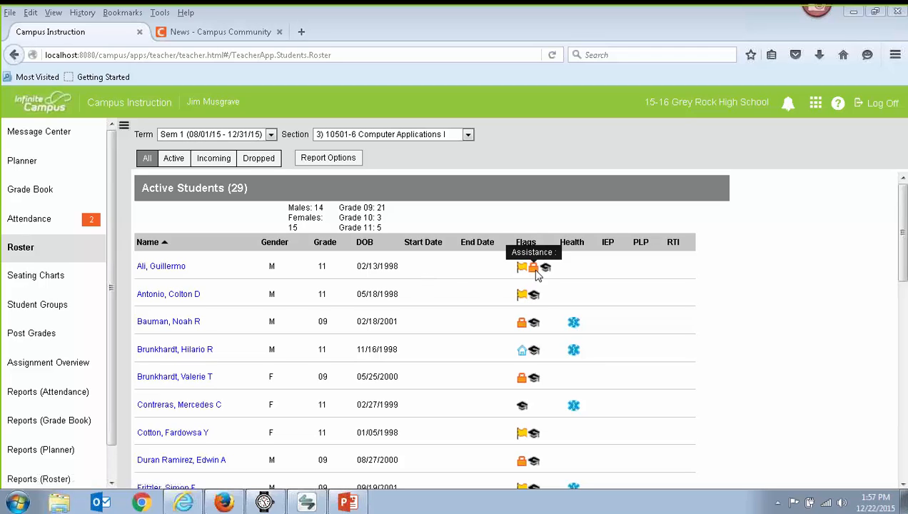
pyautogui.moveTo(544, 274)
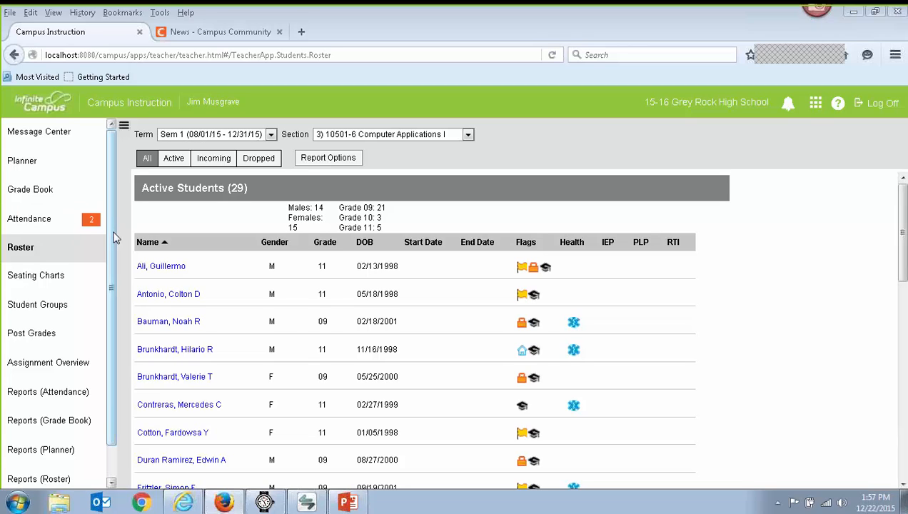
# Step: Check which attendance reports are offered without selecting one
pyautogui.moveTo(113, 232); pyautogui.dragTo(118, 325)
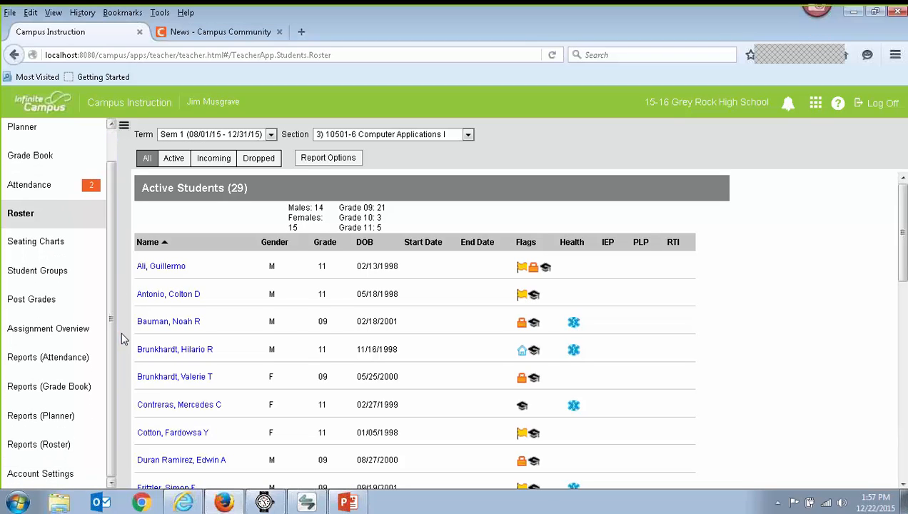
pyautogui.click(50, 359)
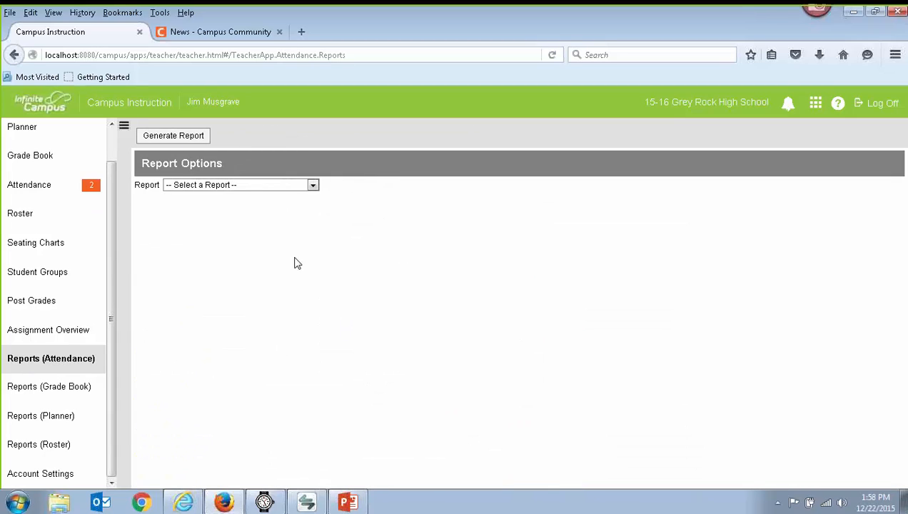
pyautogui.click(313, 185)
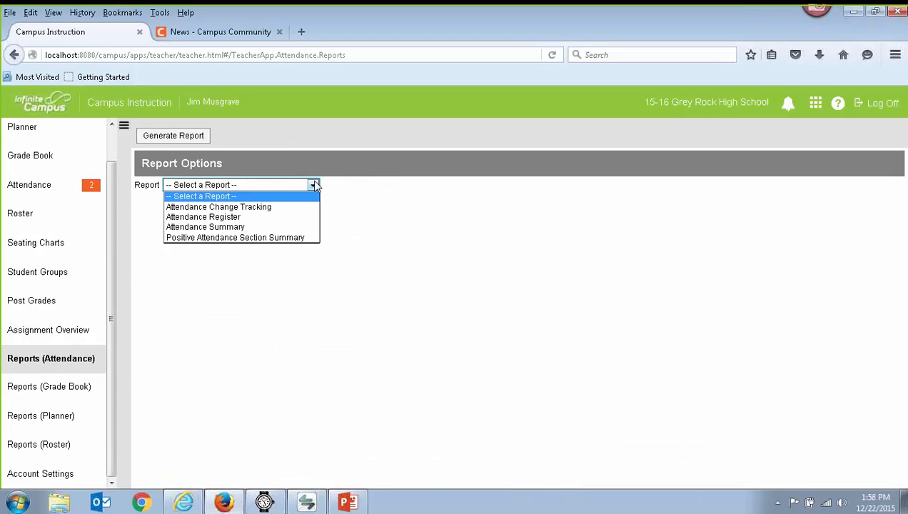
pyautogui.click(230, 197)
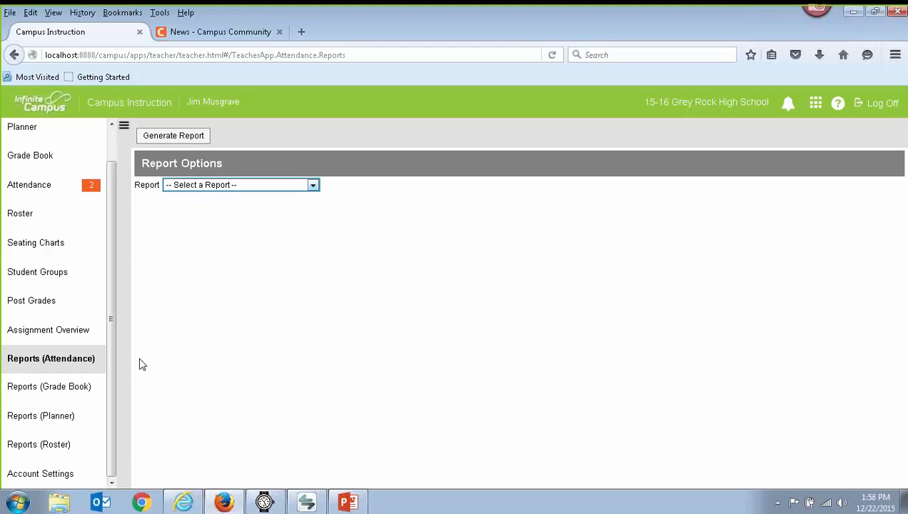
# Step: Look through the Grade Book, Planner and Roster report pages and the account preferences
pyautogui.click(65, 385)
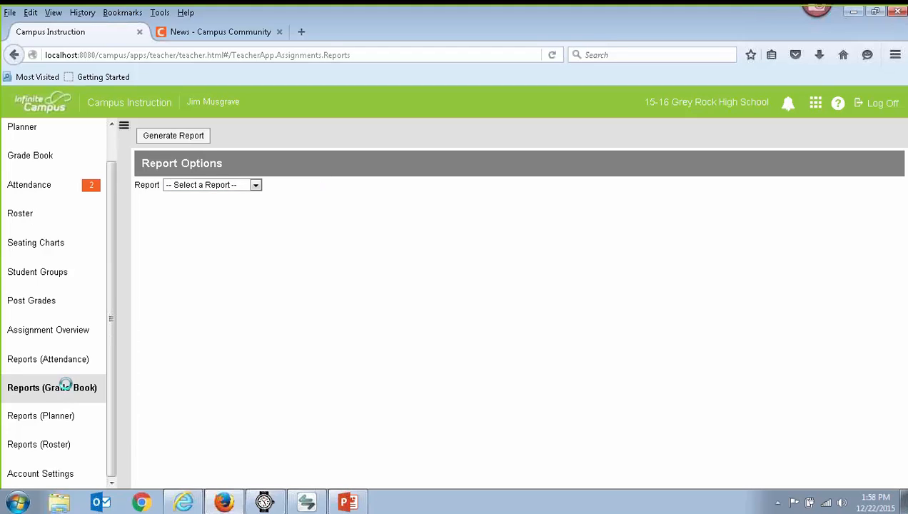
pyautogui.click(62, 414)
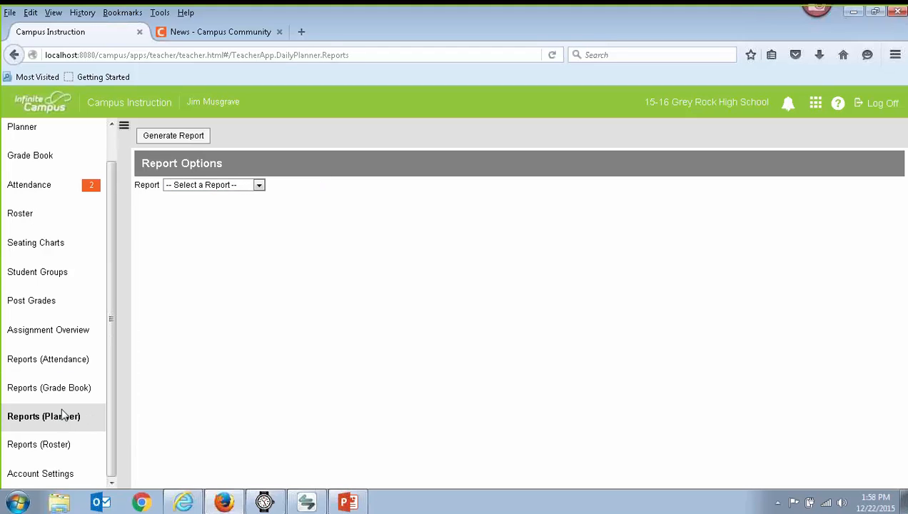
pyautogui.click(60, 445)
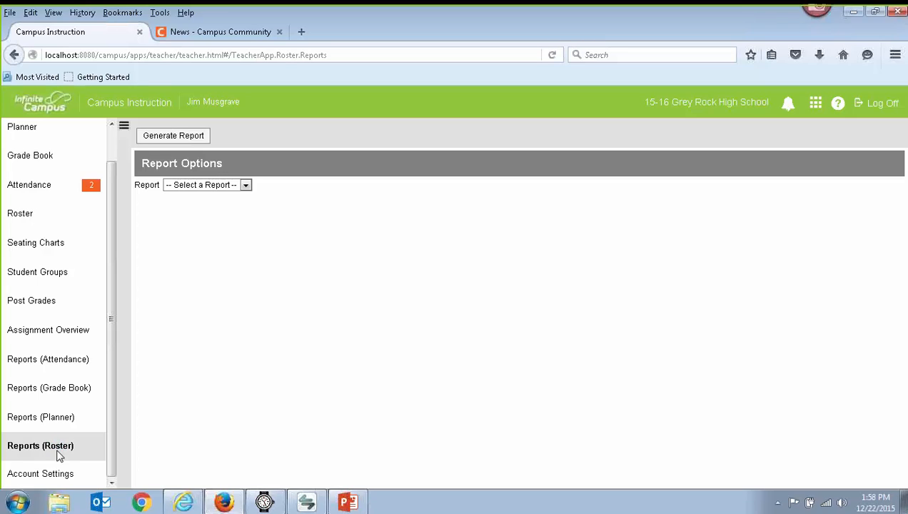
pyautogui.click(55, 476)
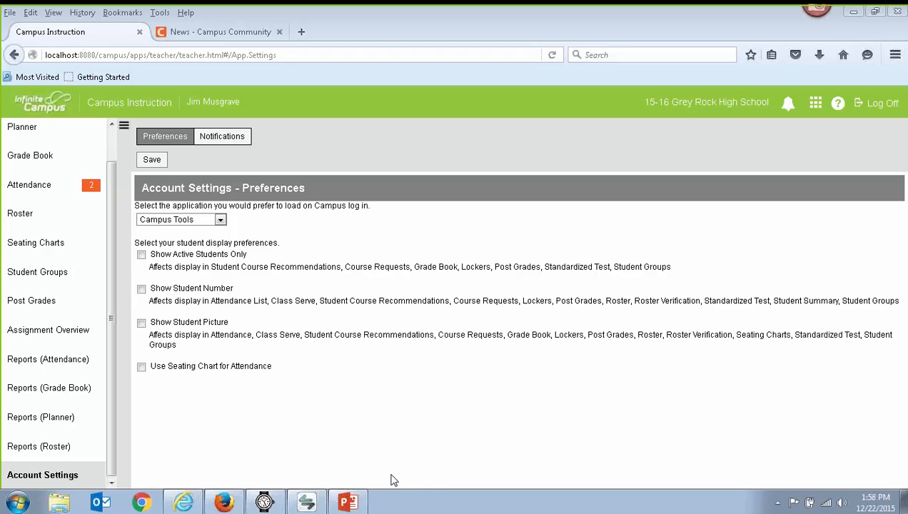
# Step: Open the 14-15 Grade Book for section 10337-3 Viridulus Omniology A and check its grading tasks, keeping Semester Grade
pyautogui.click(41, 159)
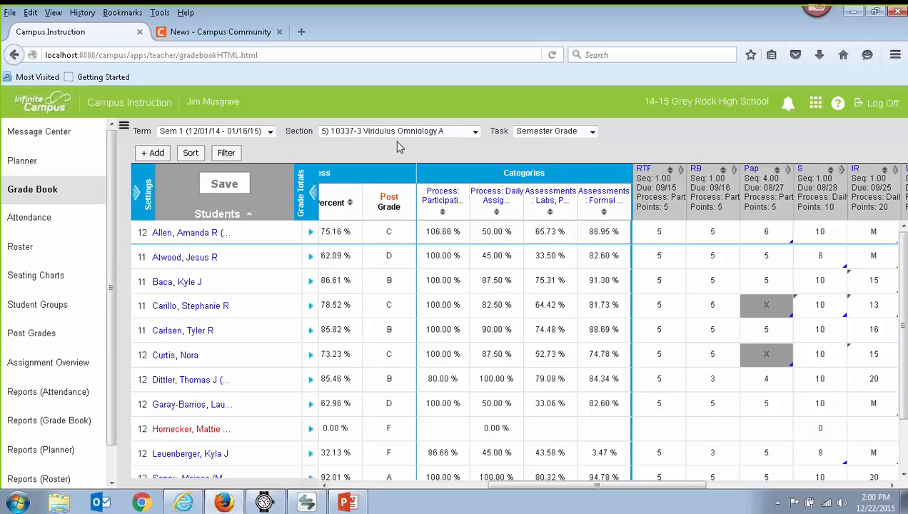
pyautogui.click(591, 134)
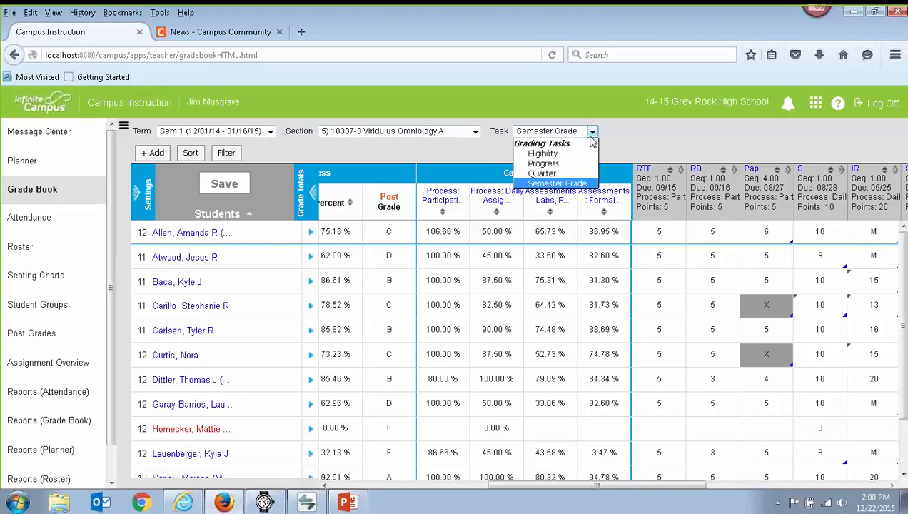
pyautogui.click(591, 138)
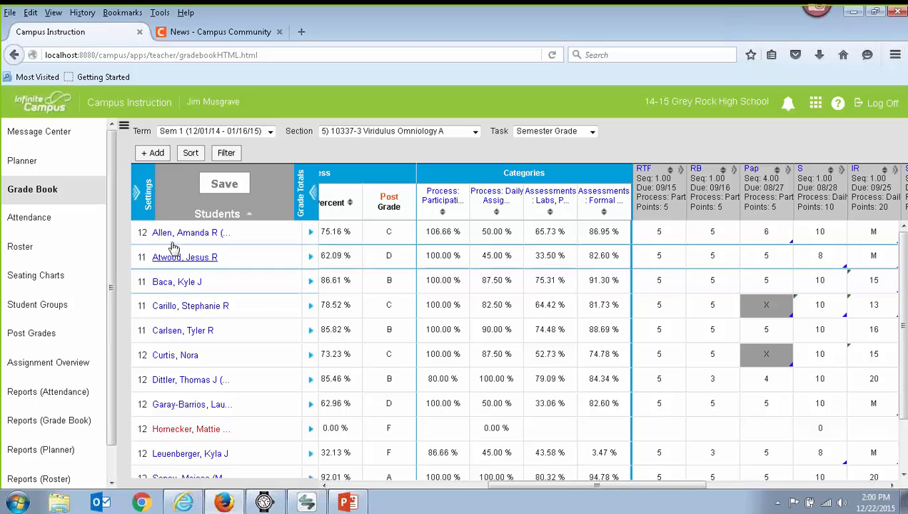
# Step: Review the Grade Book category list and the Process: Participation category's details, including its section and grading task placement
pyautogui.click(143, 198)
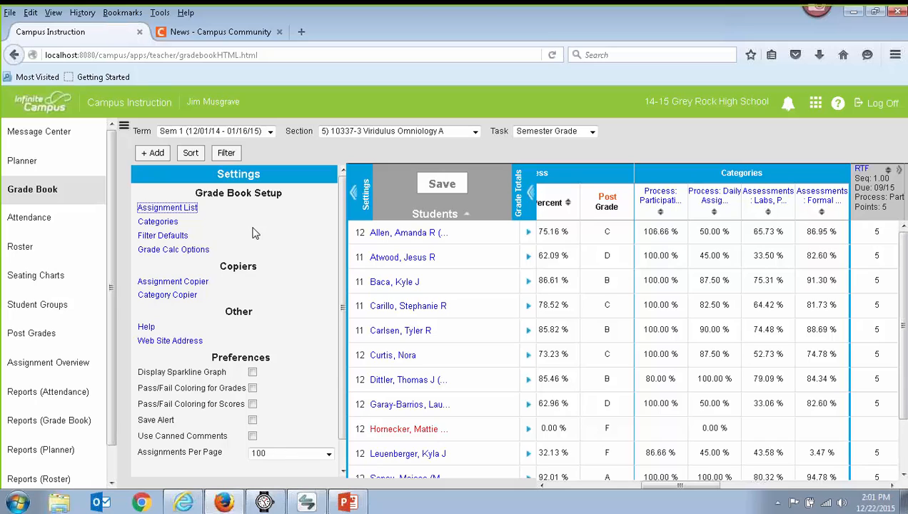
pyautogui.click(153, 223)
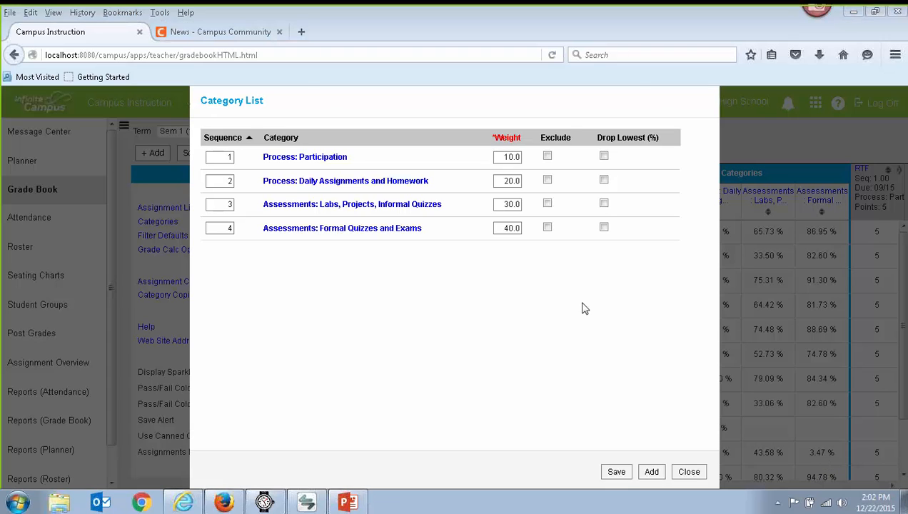
pyautogui.click(290, 156)
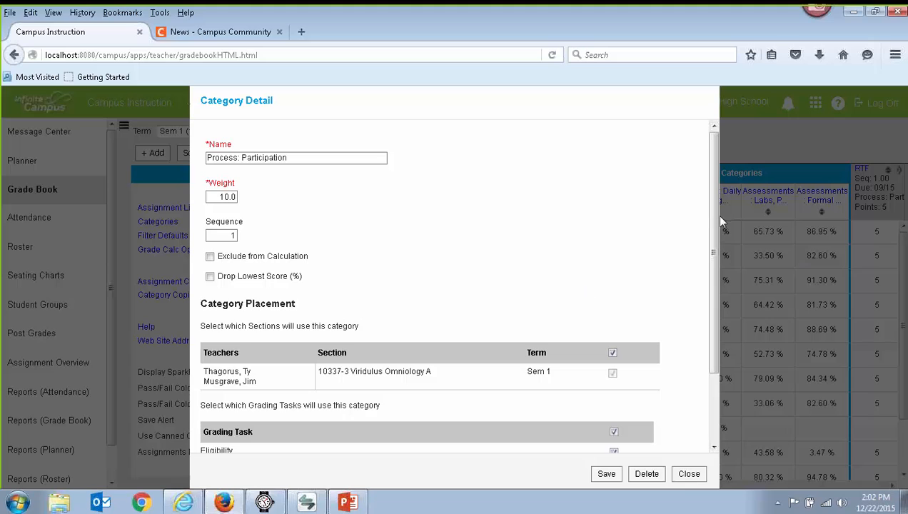
pyautogui.moveTo(712, 211); pyautogui.dragTo(714, 312)
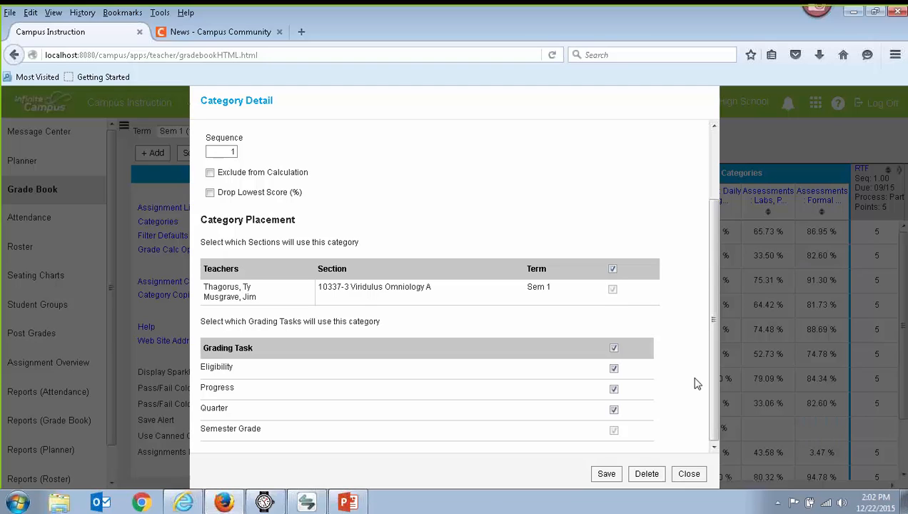
pyautogui.click(690, 474)
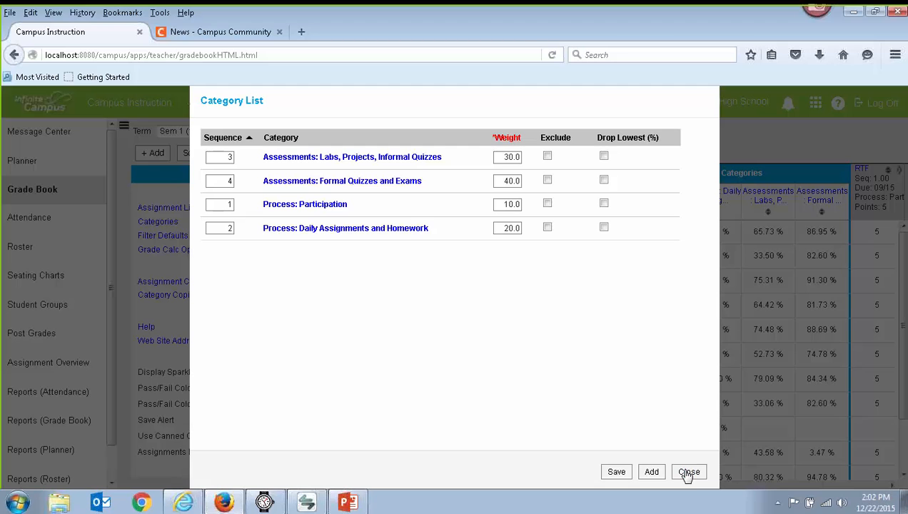
pyautogui.click(686, 471)
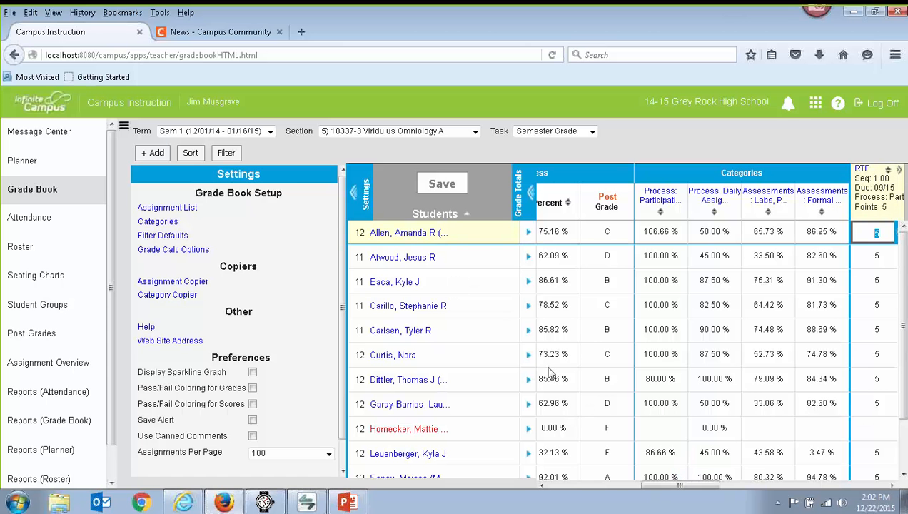
# Step: Open the grade calculation options and review the available grading scales, keeping District selected
pyautogui.click(168, 251)
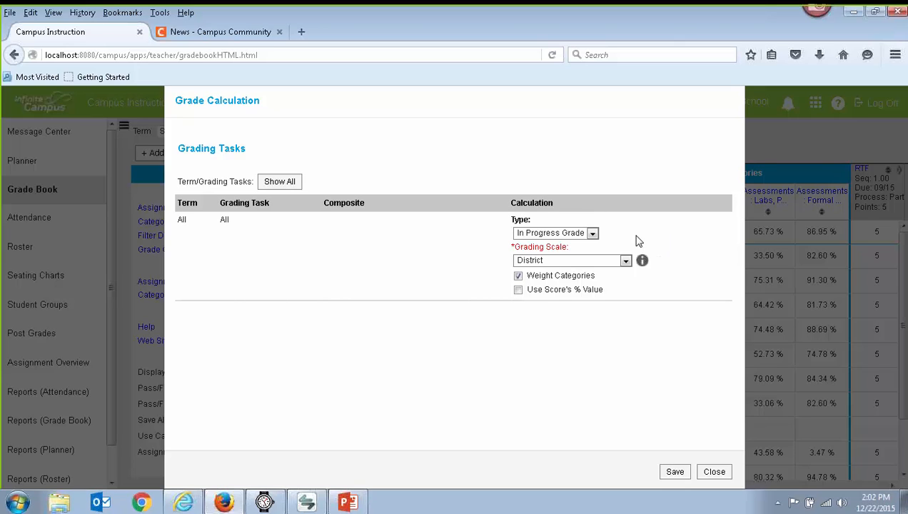
pyautogui.click(625, 262)
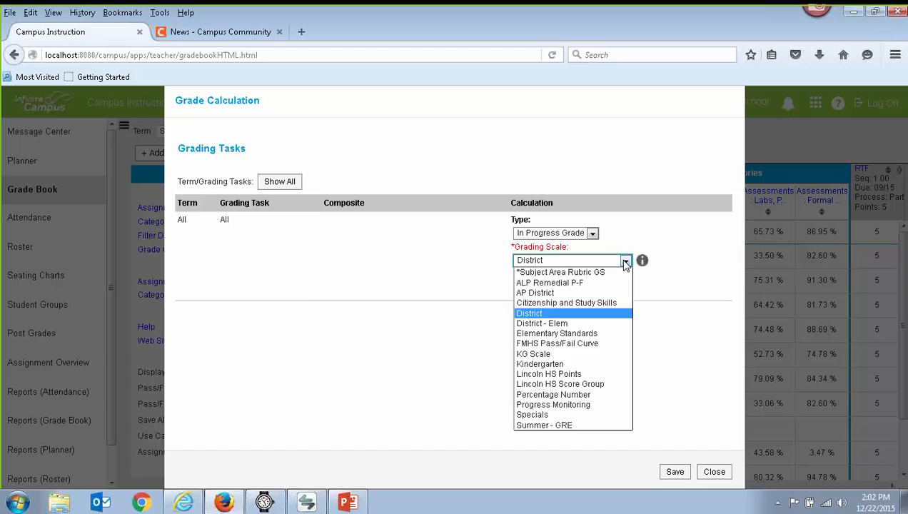
pyautogui.click(625, 261)
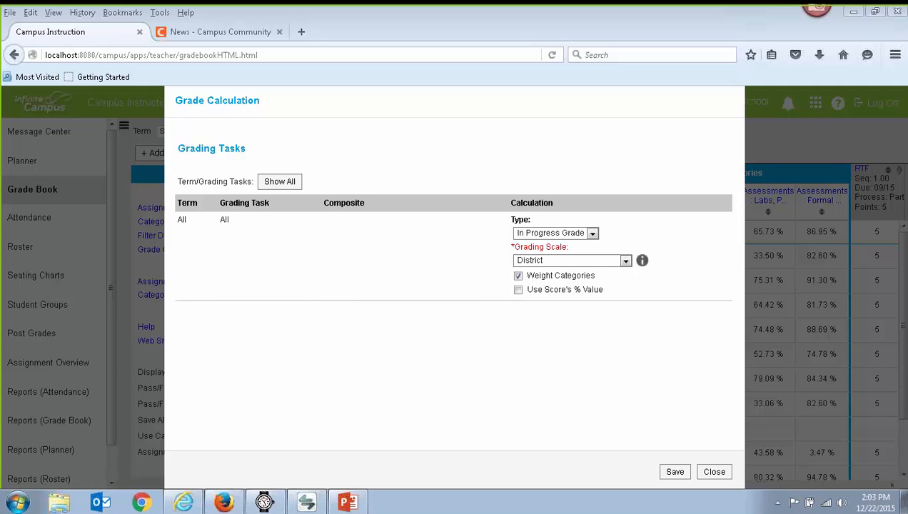
# Step: Close the grade calculation options and enable the sparkline graph, pass/fail coloring for grades and scores, and save alert preferences
pyautogui.click(715, 473)
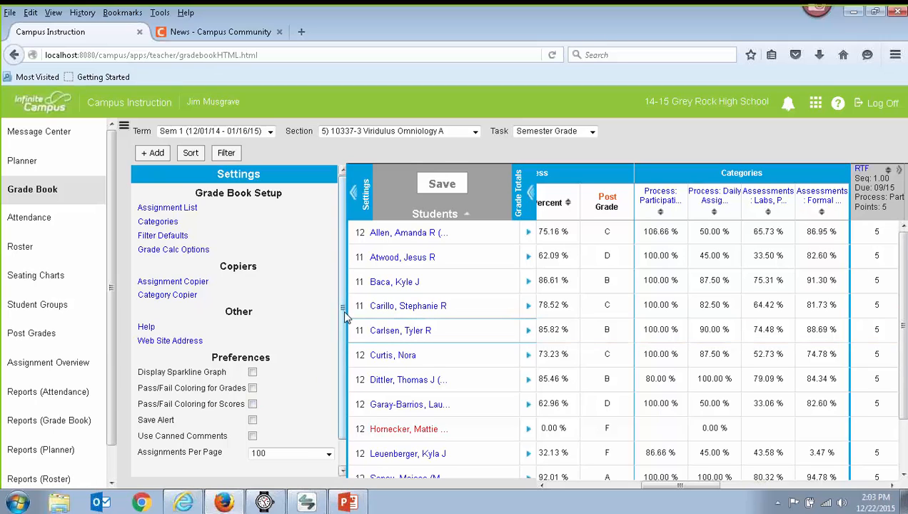
pyautogui.moveTo(342, 345); pyautogui.dragTo(341, 398)
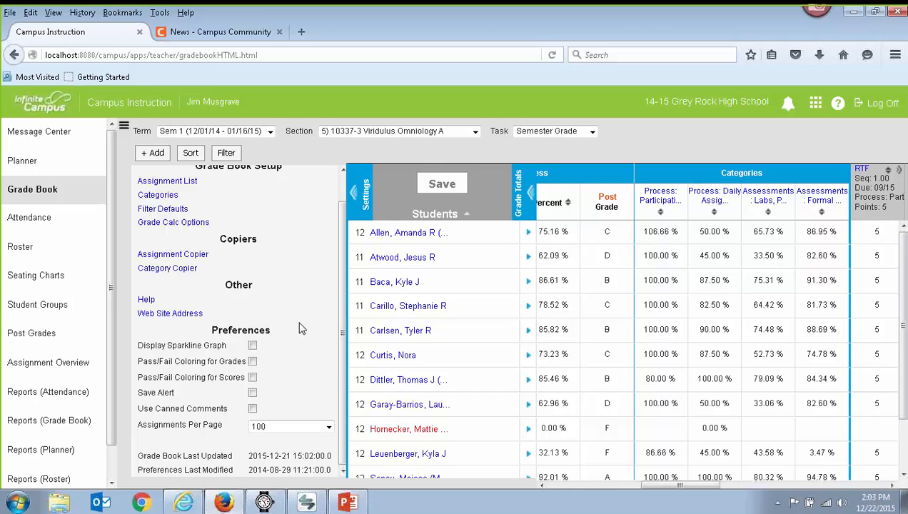
pyautogui.click(253, 346)
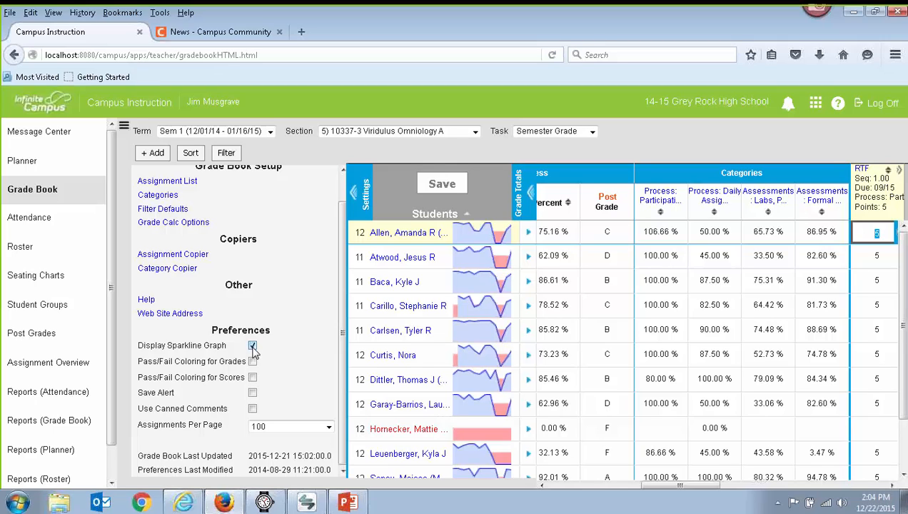
pyautogui.click(253, 362)
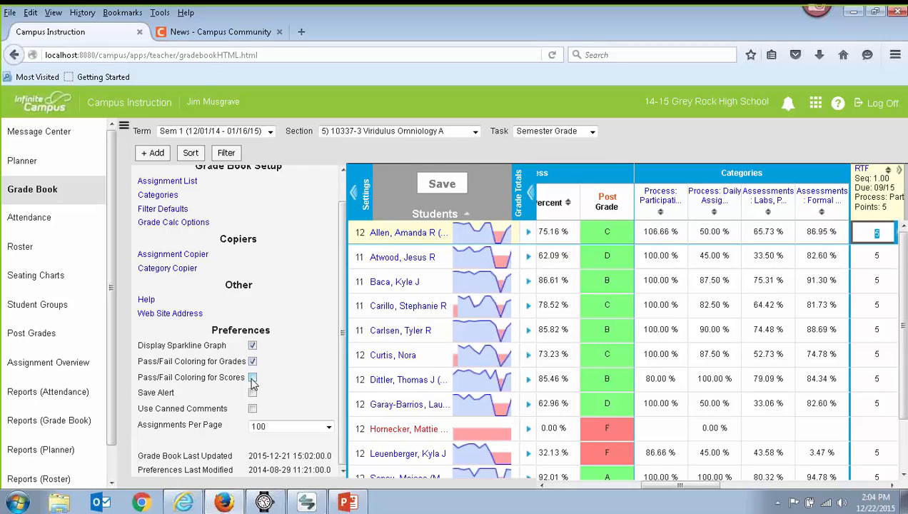
pyautogui.click(252, 378)
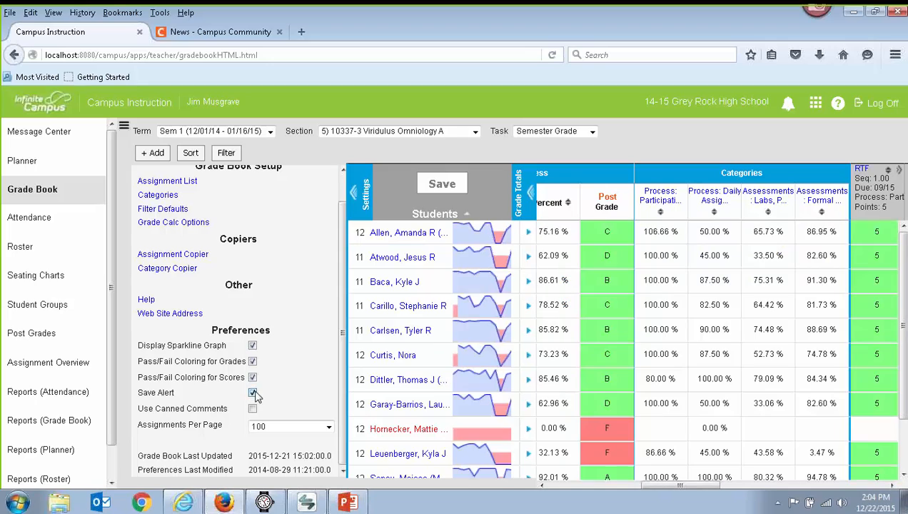
pyautogui.click(253, 393)
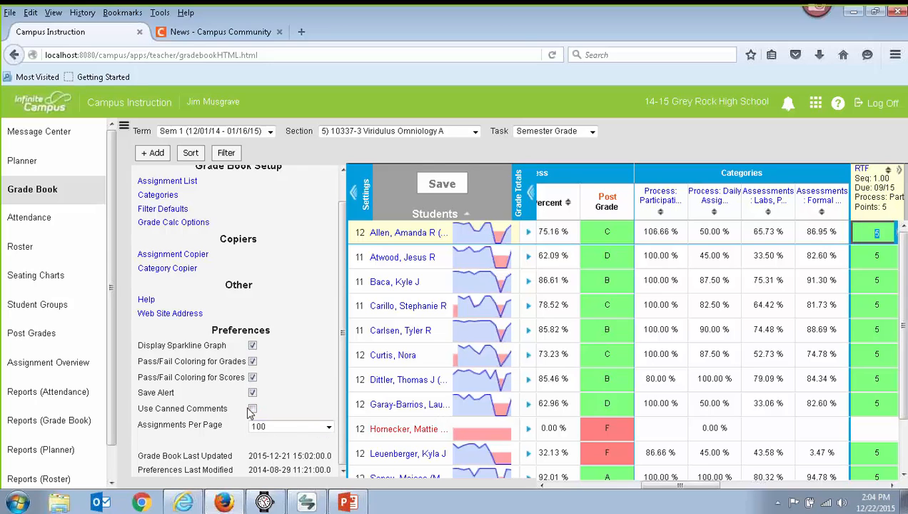
# Step: Set the Grade Book to show 5 assignments per page and check the resulting assignment columns
pyautogui.click(328, 427)
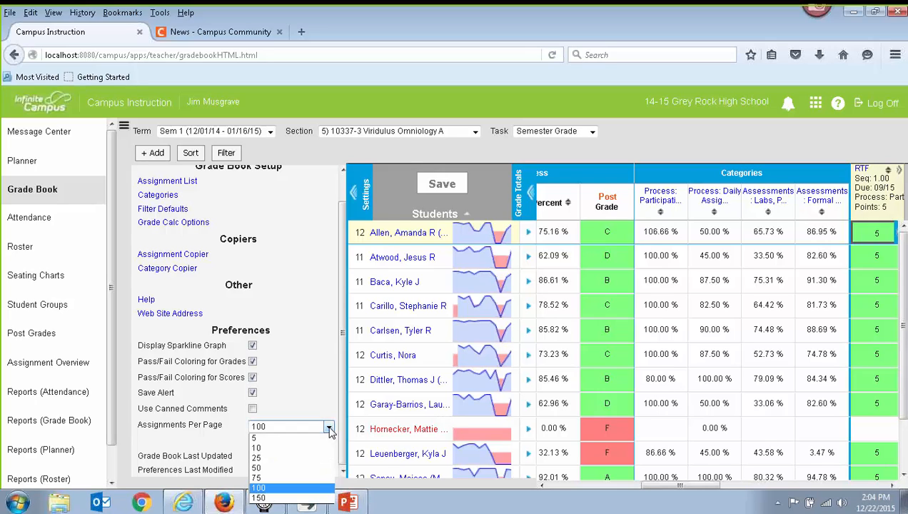
pyautogui.click(289, 439)
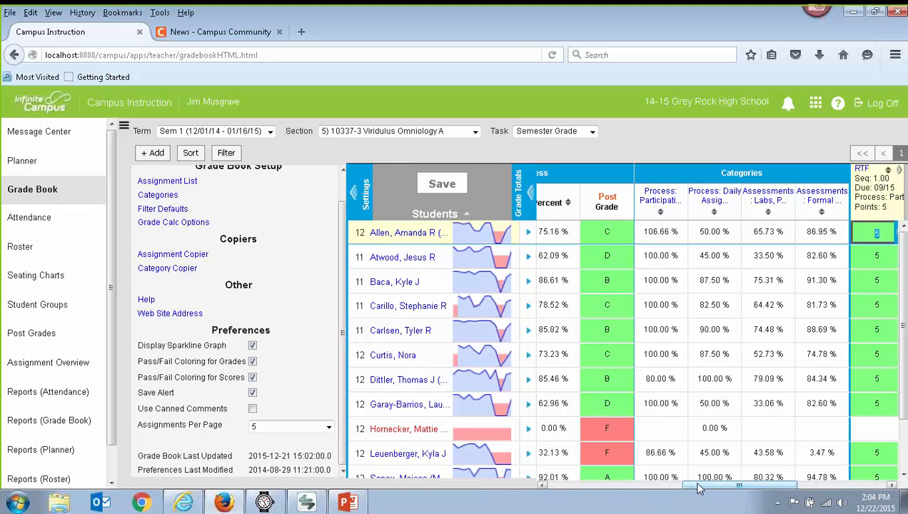
pyautogui.moveTo(699, 488); pyautogui.dragTo(787, 488)
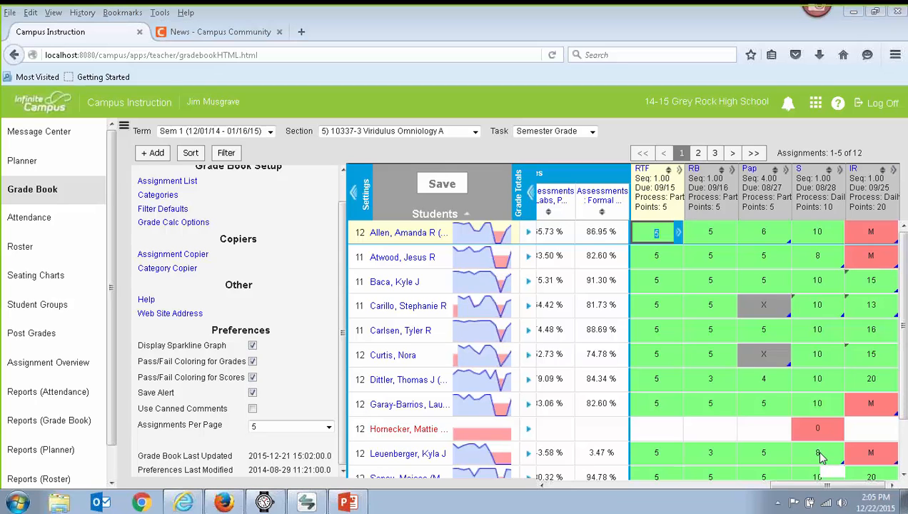
# Step: Review the student-specific and assignment-specific filter options without applying any filter
pyautogui.click(227, 154)
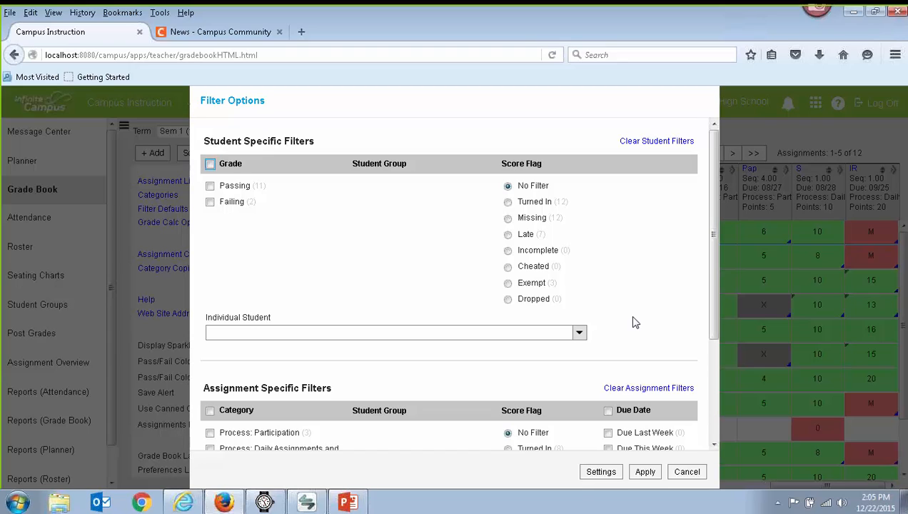
pyautogui.moveTo(709, 220); pyautogui.dragTo(712, 357)
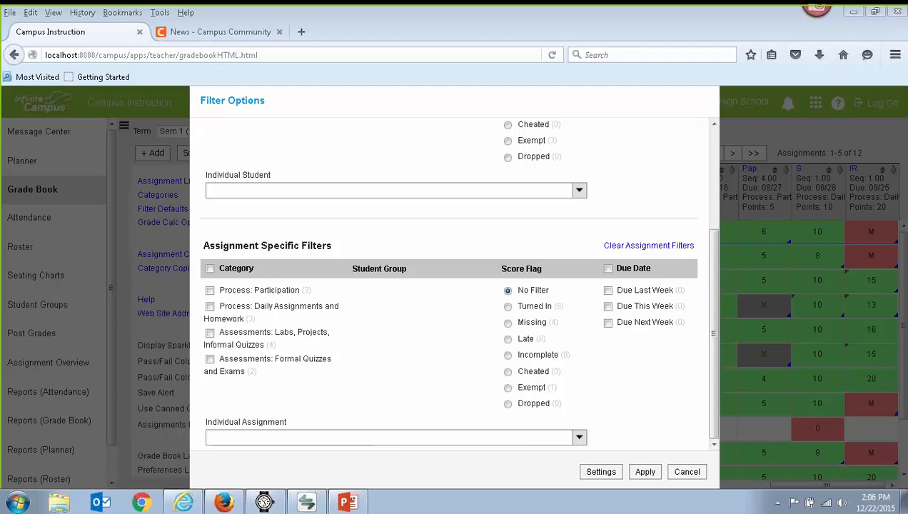
pyautogui.click(685, 472)
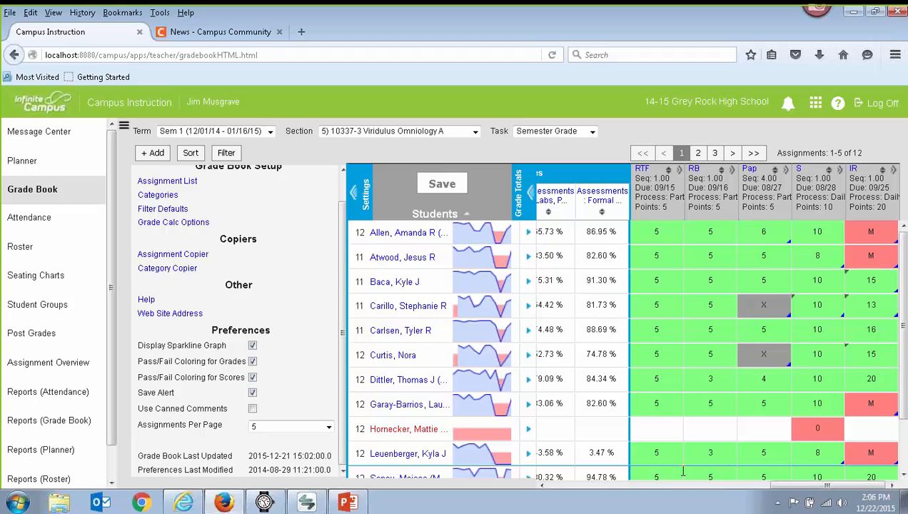
# Step: Collapse the Settings and Grade Totals sections so only students and assignment scores remain in the Grade Book
pyautogui.click(355, 197)
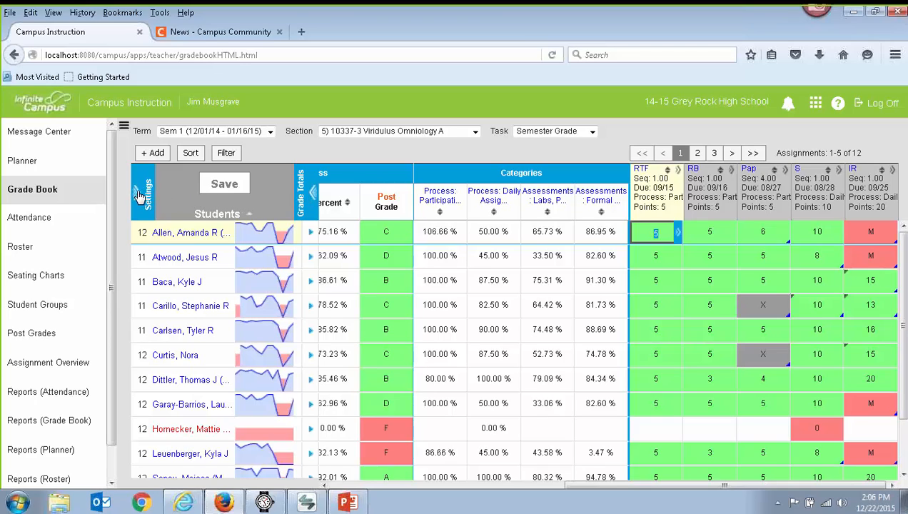
pyautogui.click(313, 197)
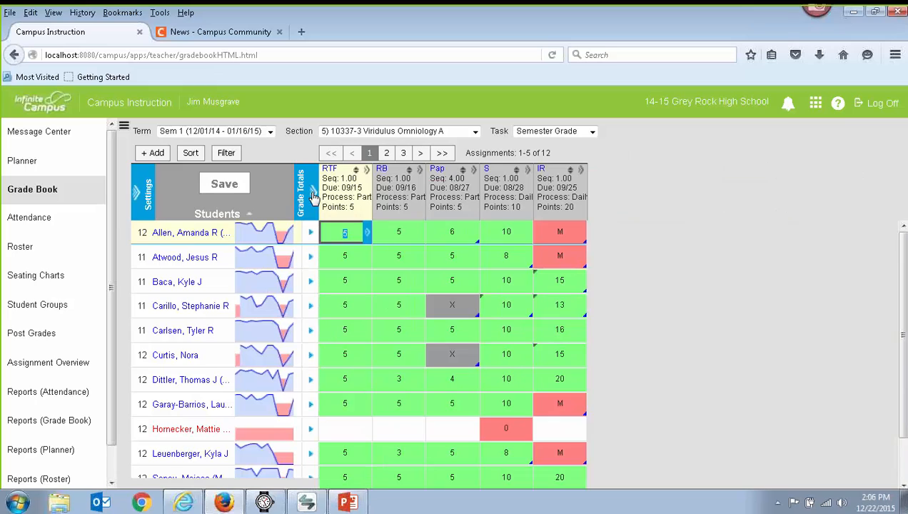
pyautogui.click(805, 434)
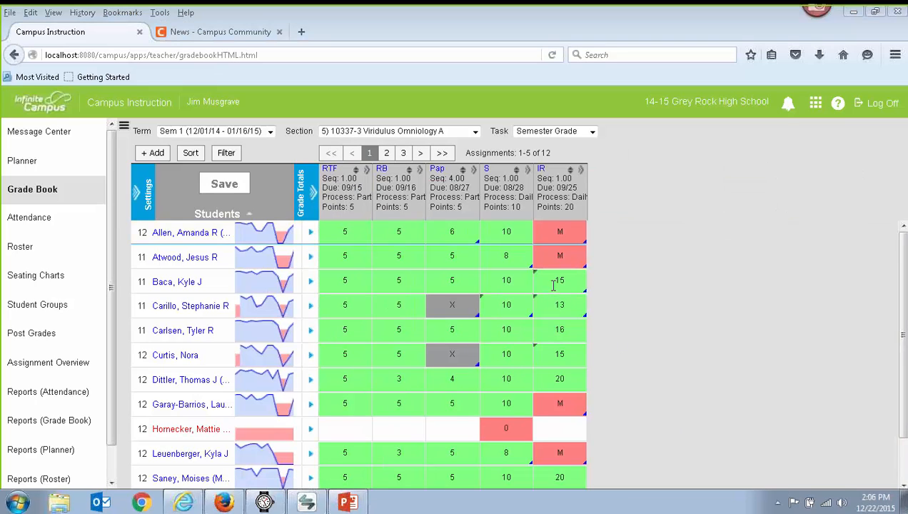
# Step: Add a 5-point assignment named Jeffco, abbreviated JC, aligned to Semester Grade under Process: Participation and due 01/16
pyautogui.click(151, 153)
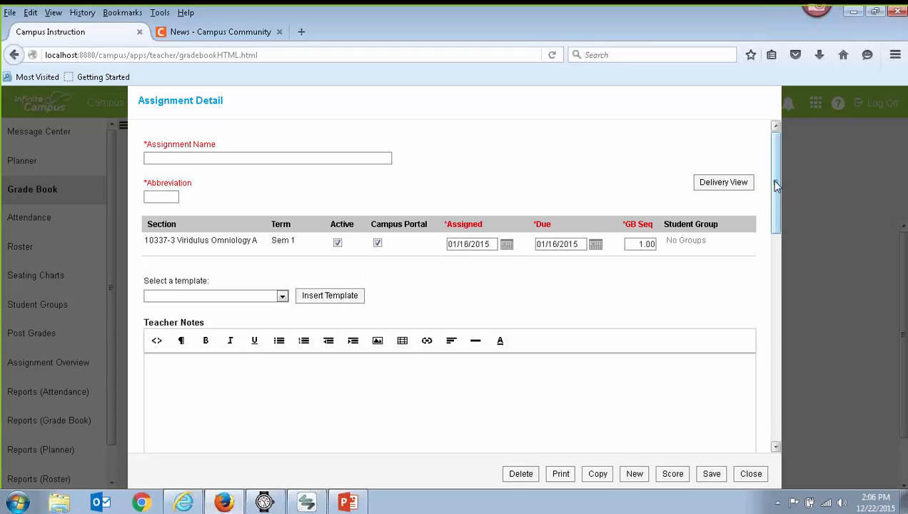
pyautogui.moveTo(776, 189); pyautogui.dragTo(766, 394)
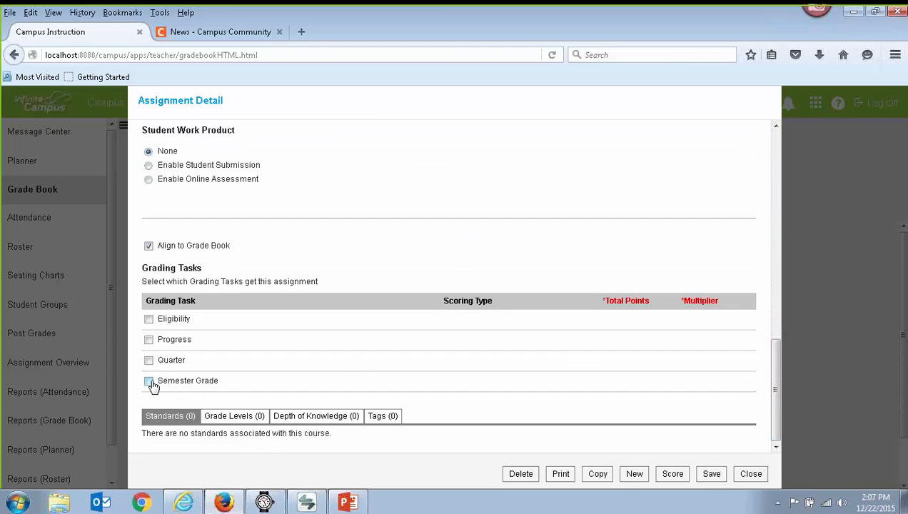
pyautogui.click(148, 382)
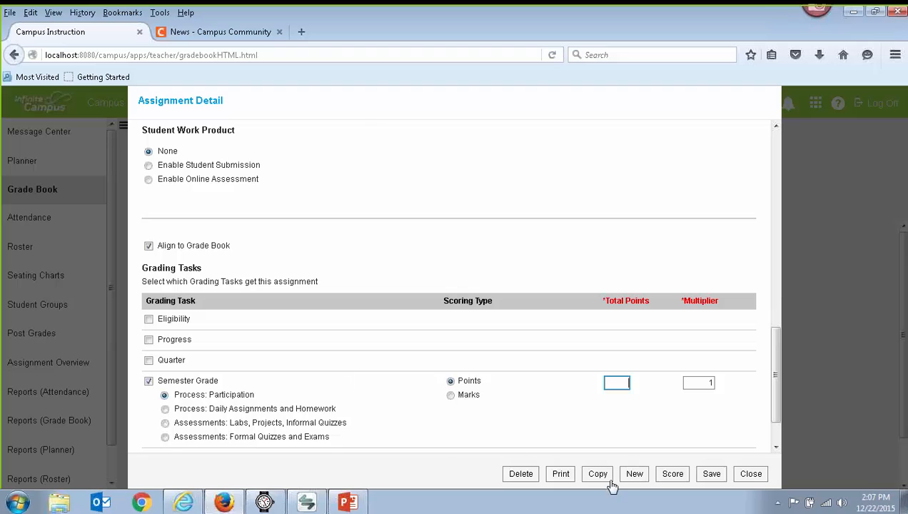
pyautogui.click(752, 475)
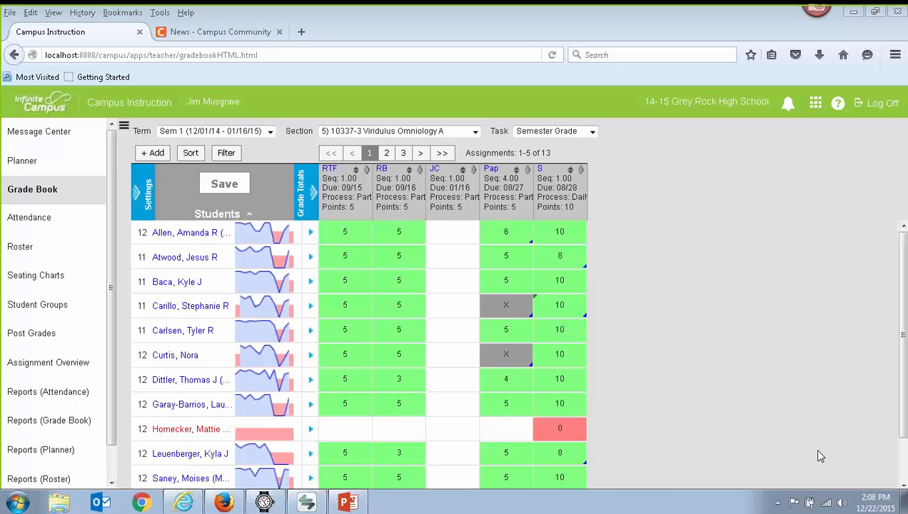
# Step: Enter a score of 3 for the first student on the JC assignment and move between the neighbouring score cells
pyautogui.click(442, 232)
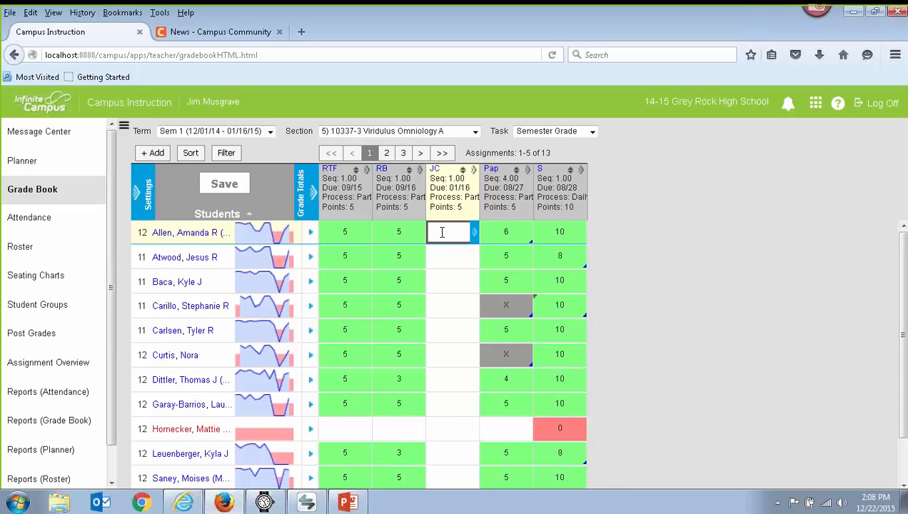
pyautogui.write('3')
pyautogui.press('Return')
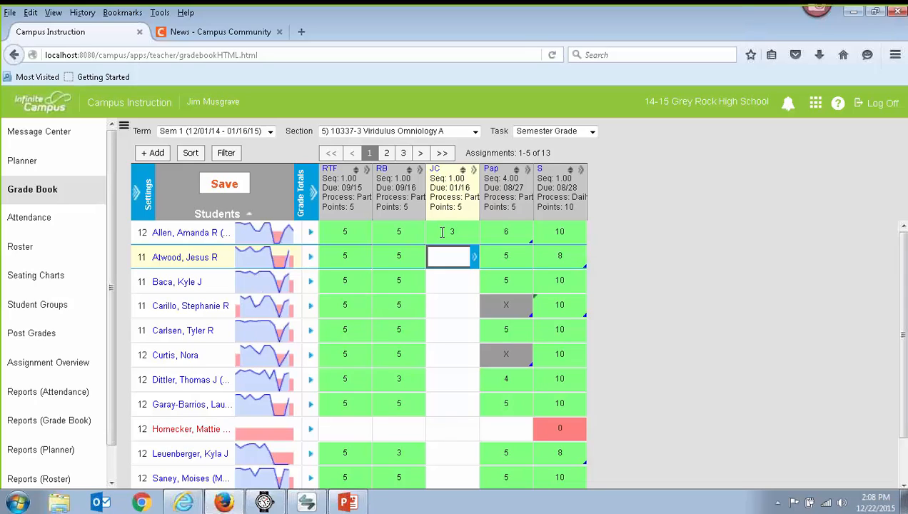
pyautogui.press('Tab')
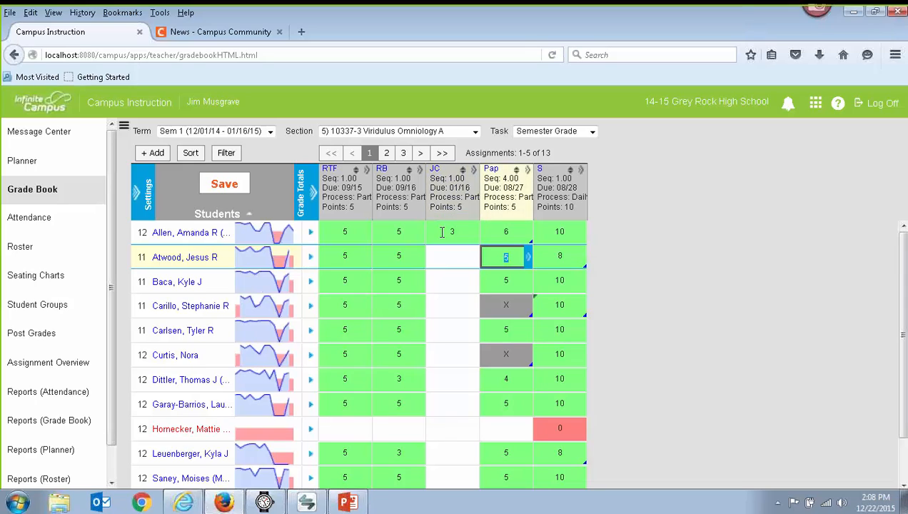
pyautogui.hotkey('shift', 'Tab')
pyautogui.hotkey('shift', 'Tab')
pyautogui.press('Up')
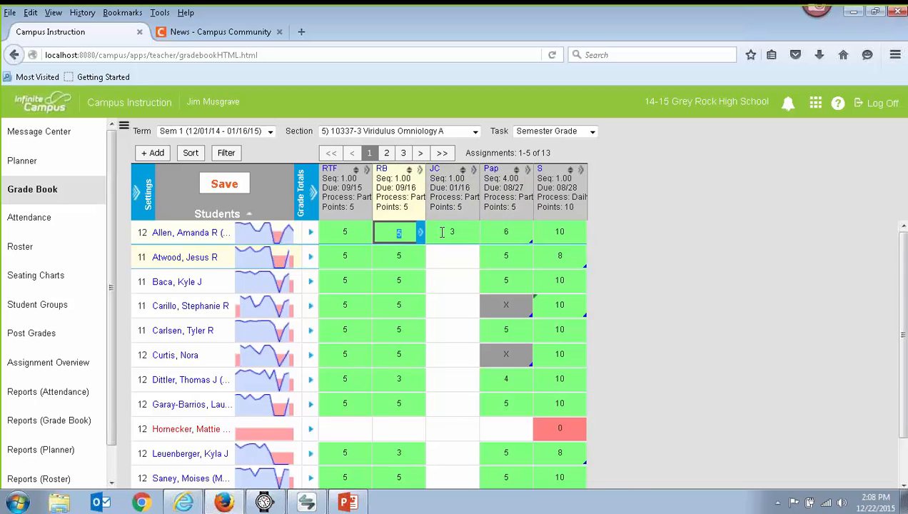
pyautogui.press('Down')
pyautogui.press('Tab')
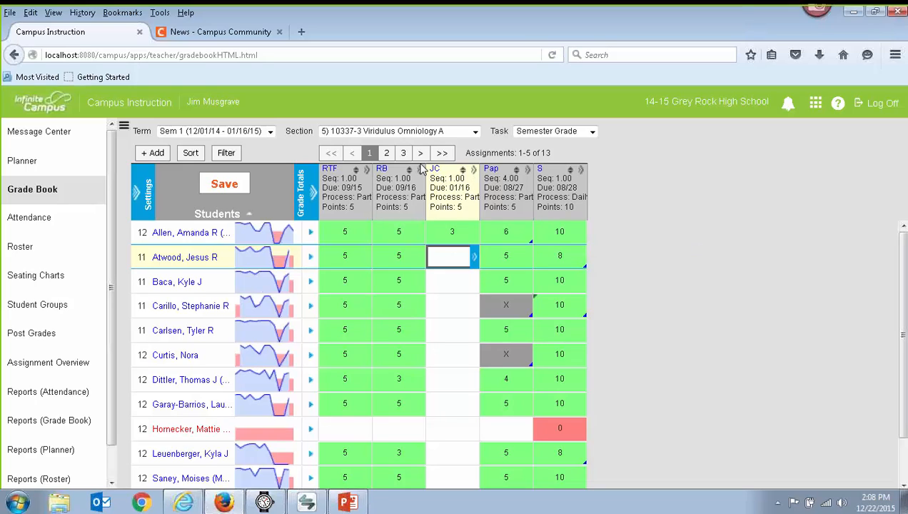
# Step: Expand the JC assignment and flag the class as turned in, switching the second student to missing and back to turned in
pyautogui.moveTo(437, 175)
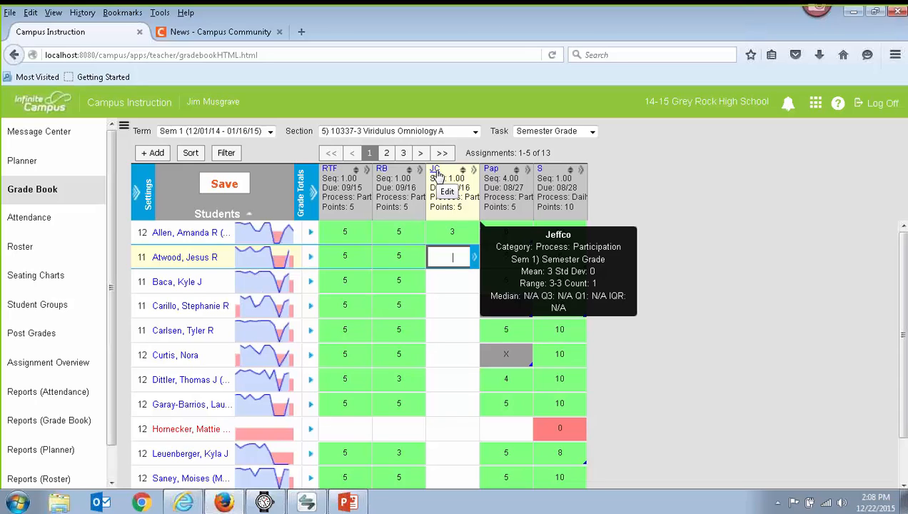
pyautogui.moveTo(384, 173)
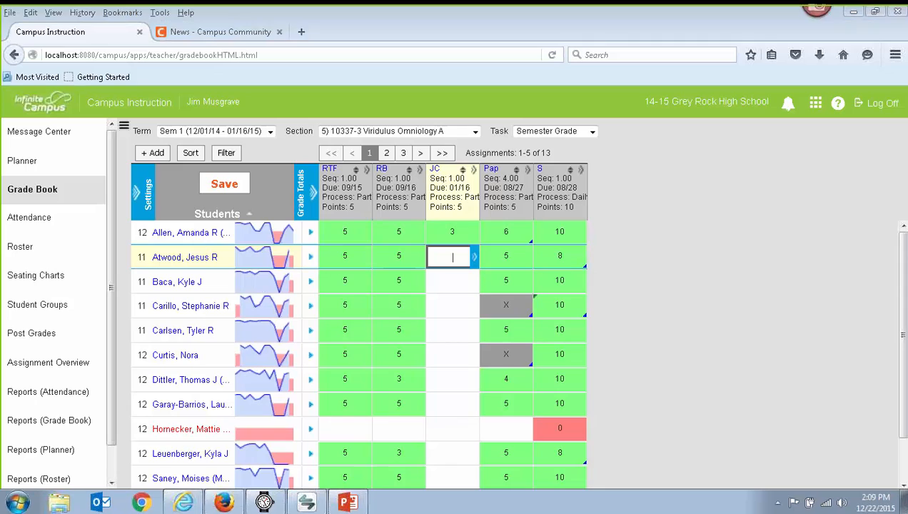
pyautogui.moveTo(474, 172)
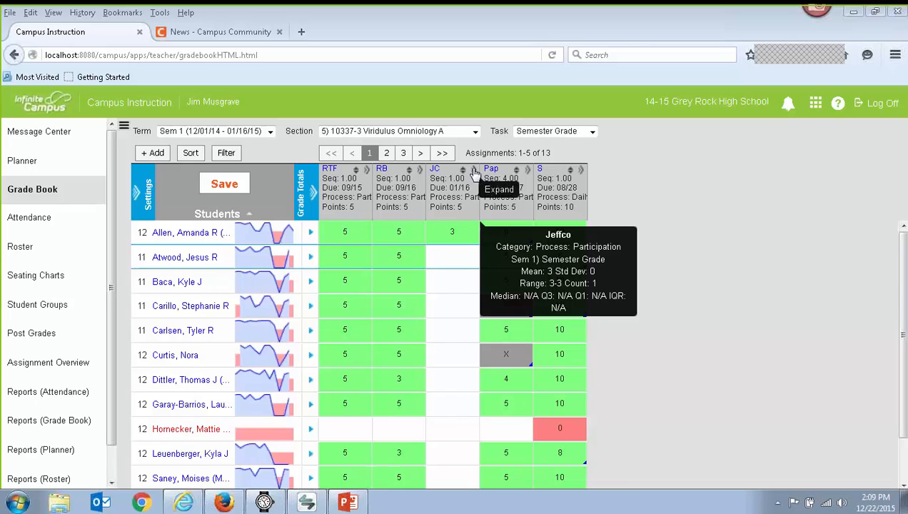
pyautogui.click(475, 172)
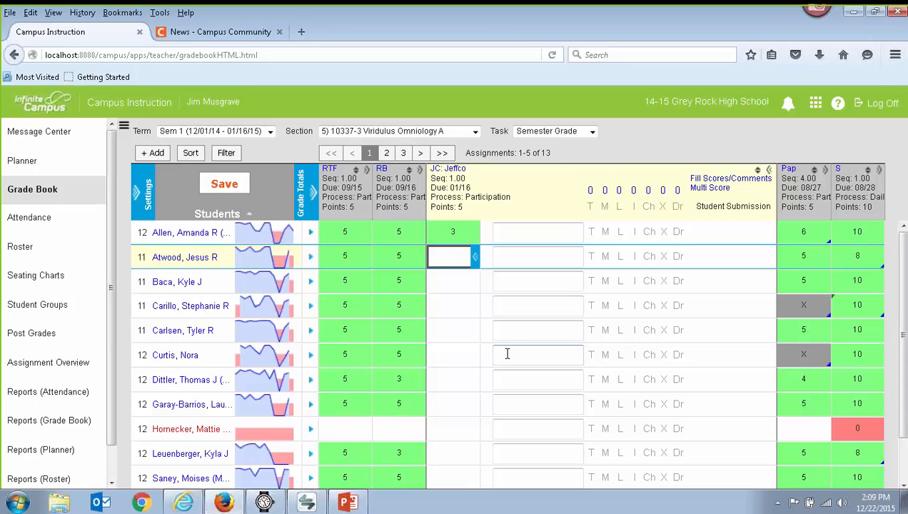
pyautogui.click(591, 207)
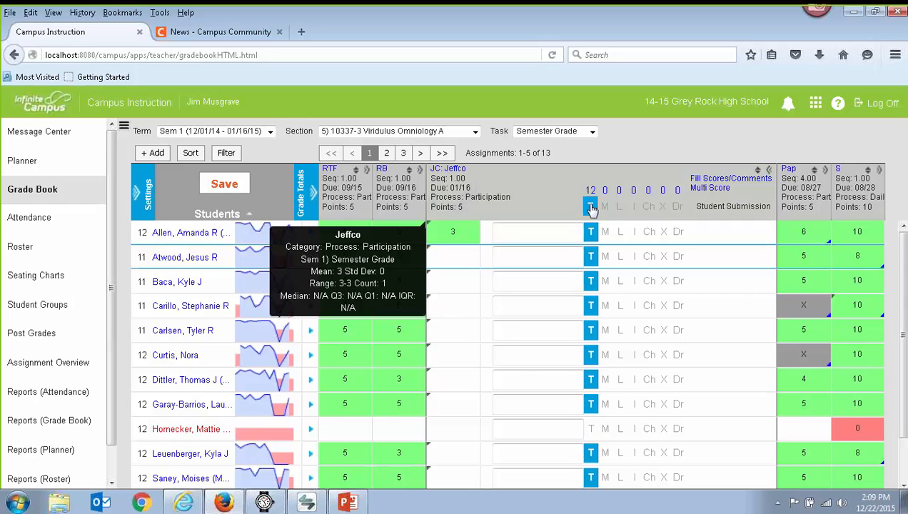
pyautogui.click(606, 257)
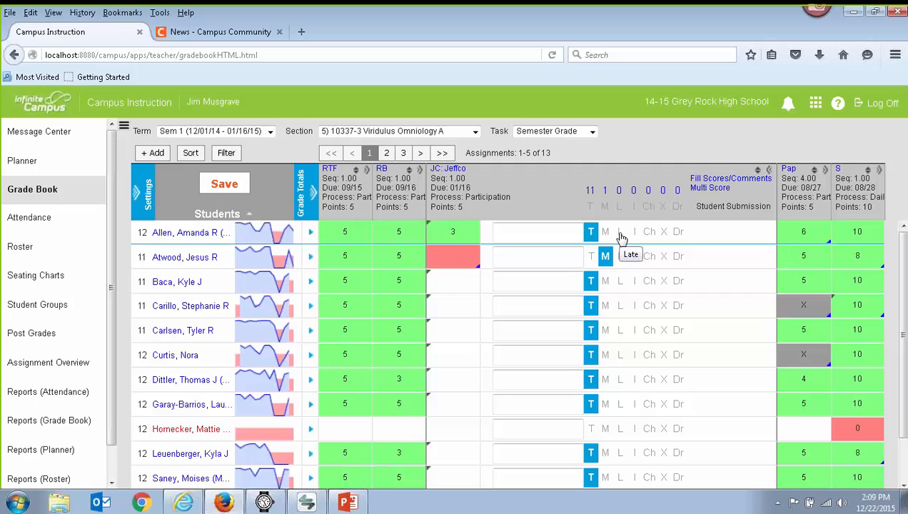
pyautogui.click(591, 256)
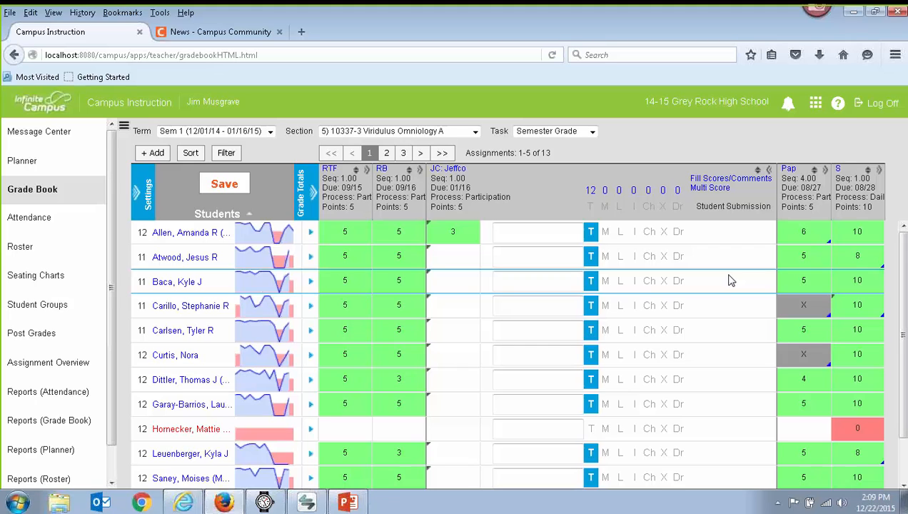
# Step: Save the pending Grade Book data and open the JC assignment's fill options with only the Semester Grade score selected
pyautogui.click(724, 179)
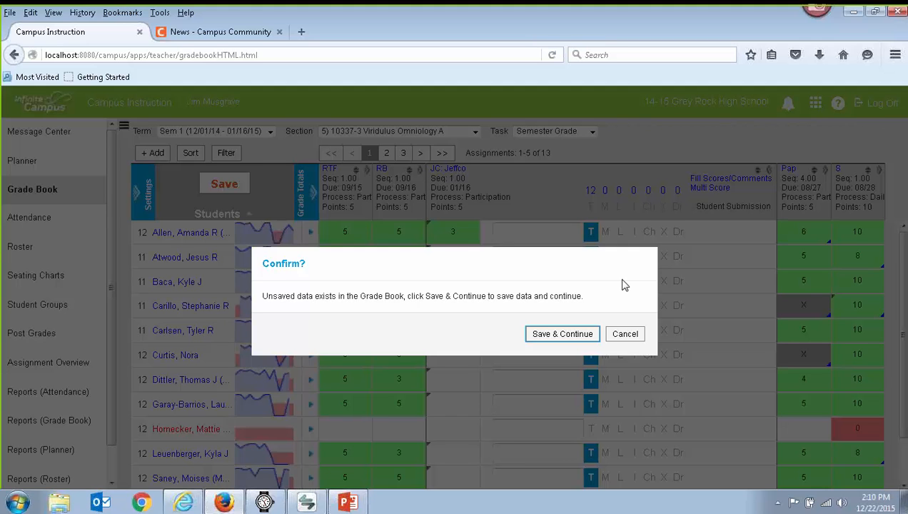
pyautogui.click(550, 334)
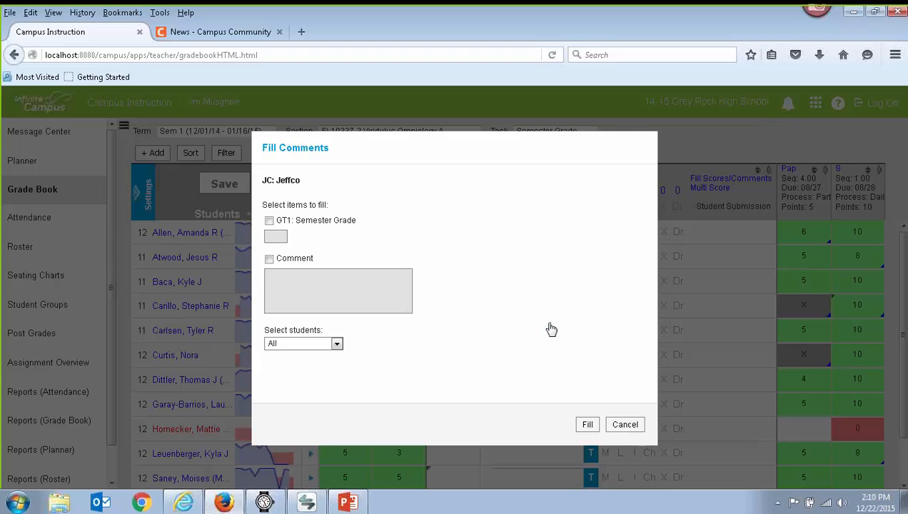
pyautogui.click(270, 220)
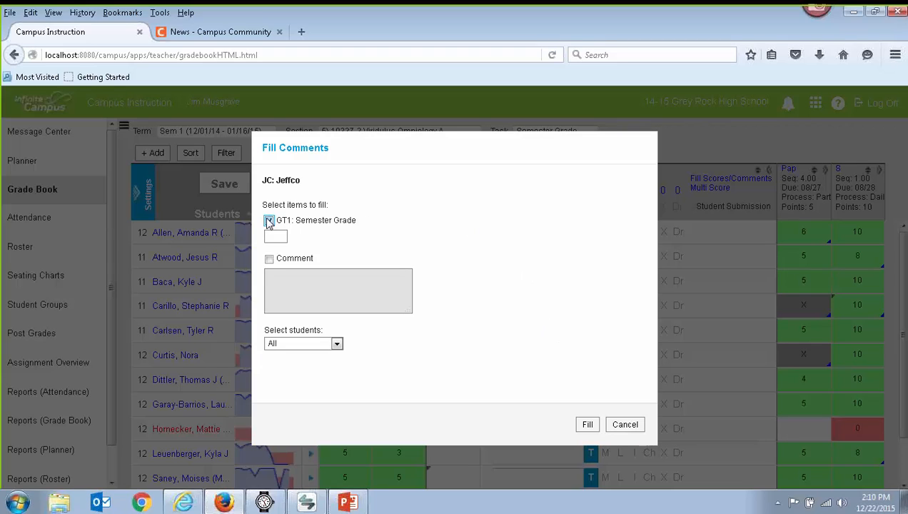
pyautogui.click(269, 258)
pyautogui.click(279, 283)
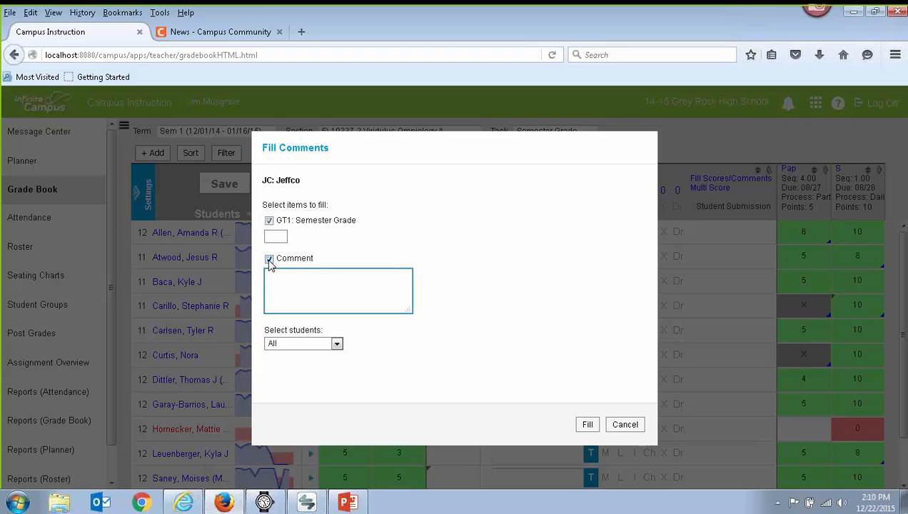
pyautogui.click(269, 260)
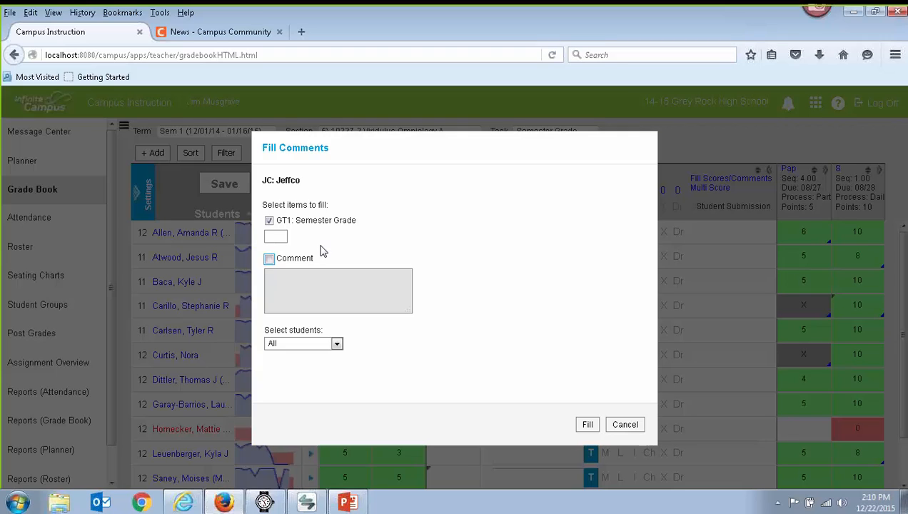
# Step: Fill a score of 4 on the JC assignment for students matching Present & Empty
pyautogui.click(276, 237)
pyautogui.write('4')
pyautogui.click(337, 344)
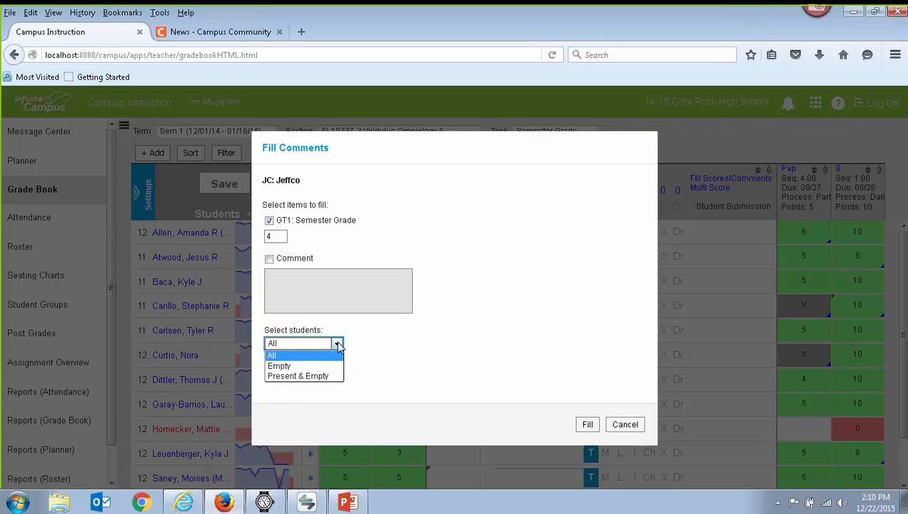
pyautogui.click(310, 376)
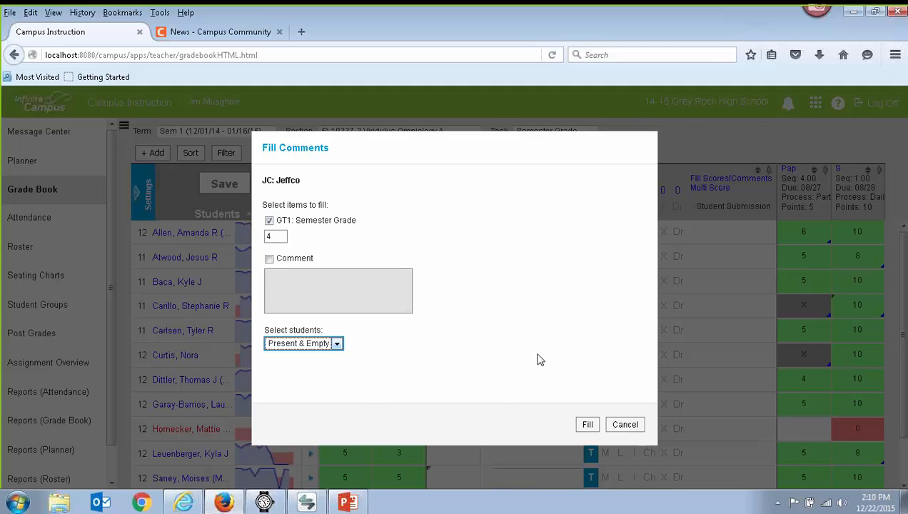
pyautogui.click(587, 424)
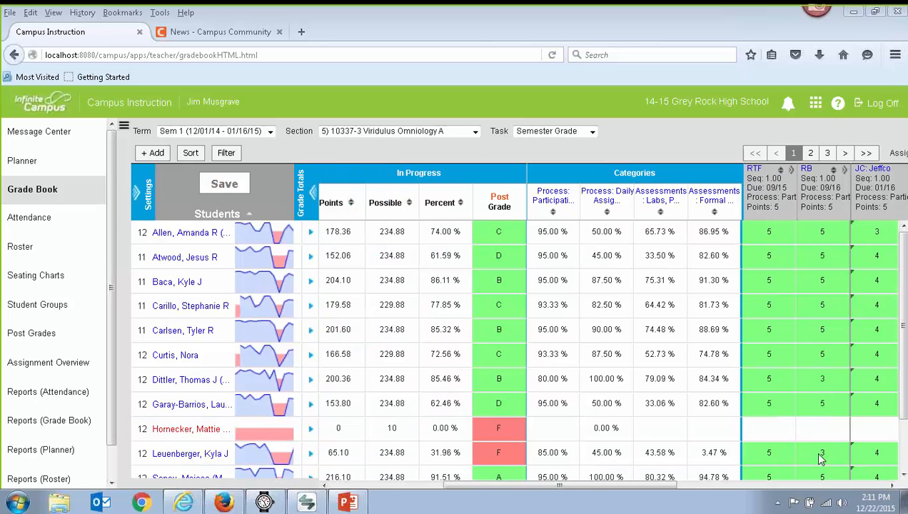
# Step: Post the in-progress Semester Grade results to the Eligibility task for Sem 1 and save the Grade Book
pyautogui.moveTo(705, 278)
pyautogui.click(500, 204)
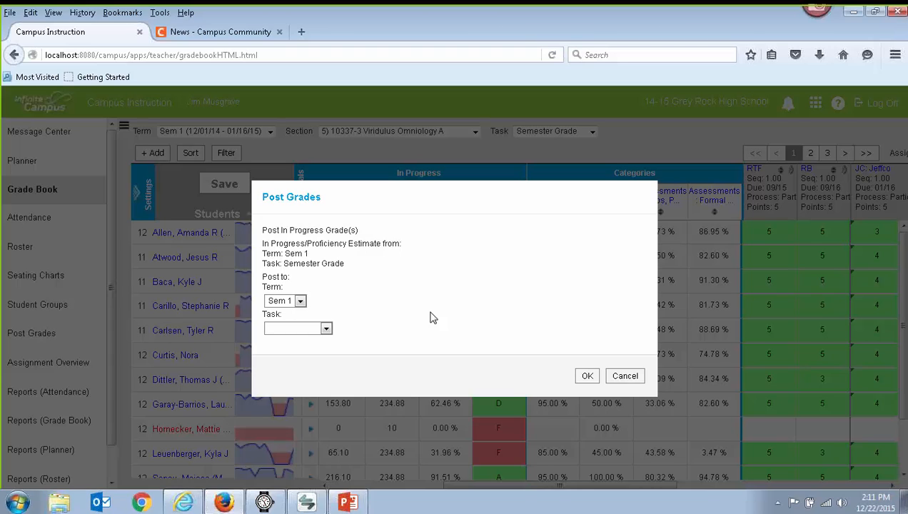
pyautogui.click(325, 328)
pyautogui.click(292, 361)
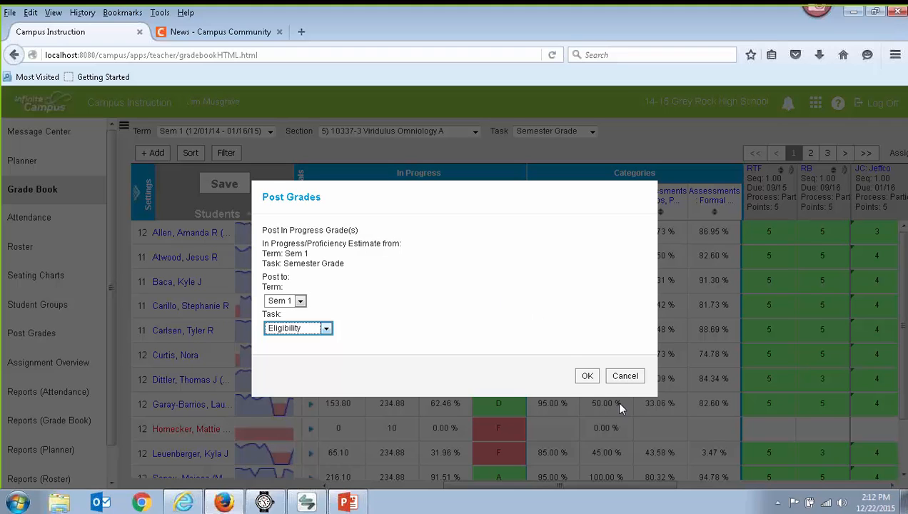
pyautogui.click(587, 377)
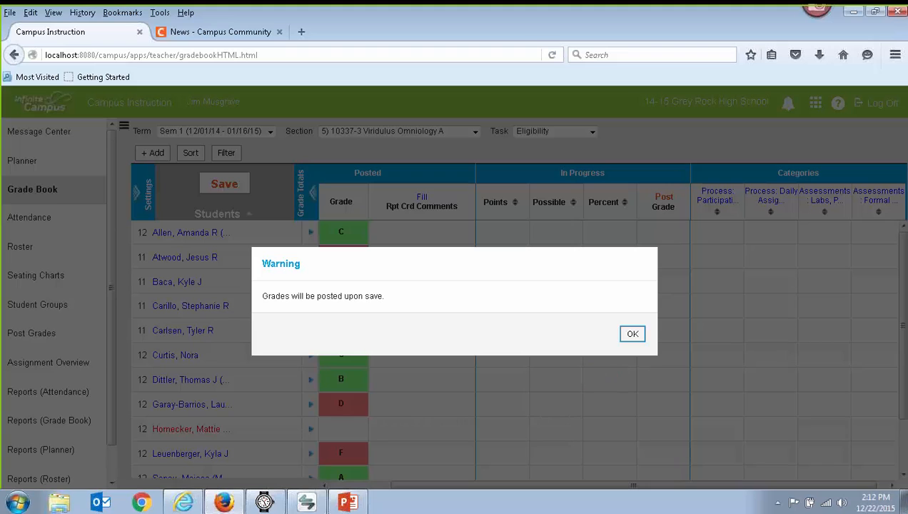
pyautogui.click(632, 334)
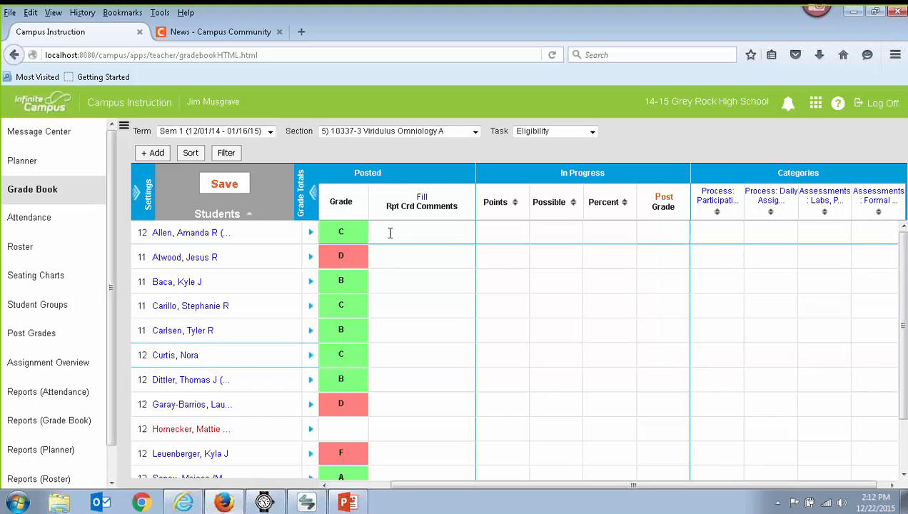
pyautogui.click(224, 184)
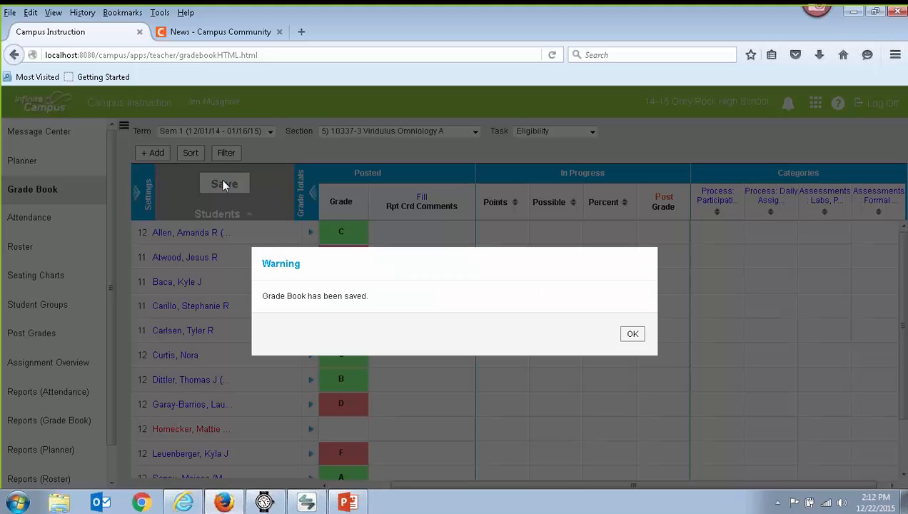
pyautogui.click(633, 336)
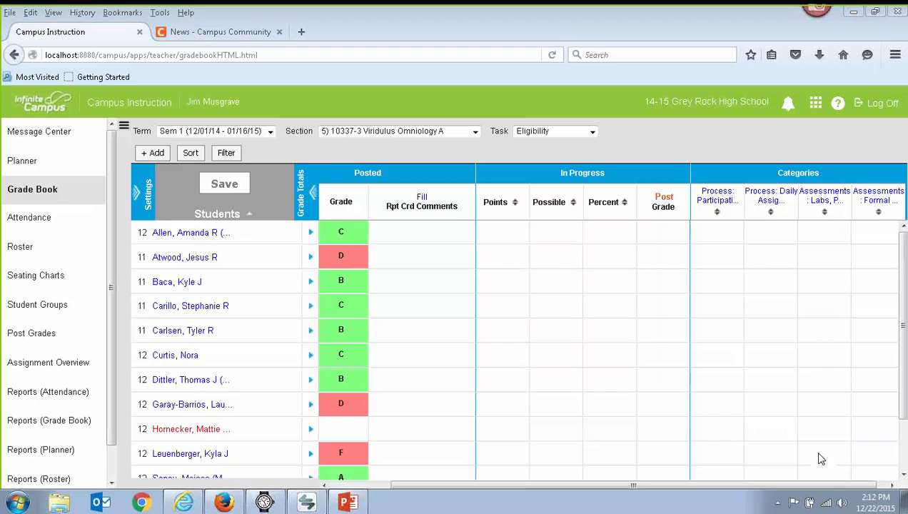
# Step: Show the available Campus applications, and switch to PowerPoint to view the Campus Community Setup Screens presentation through slide 2
pyautogui.click(815, 108)
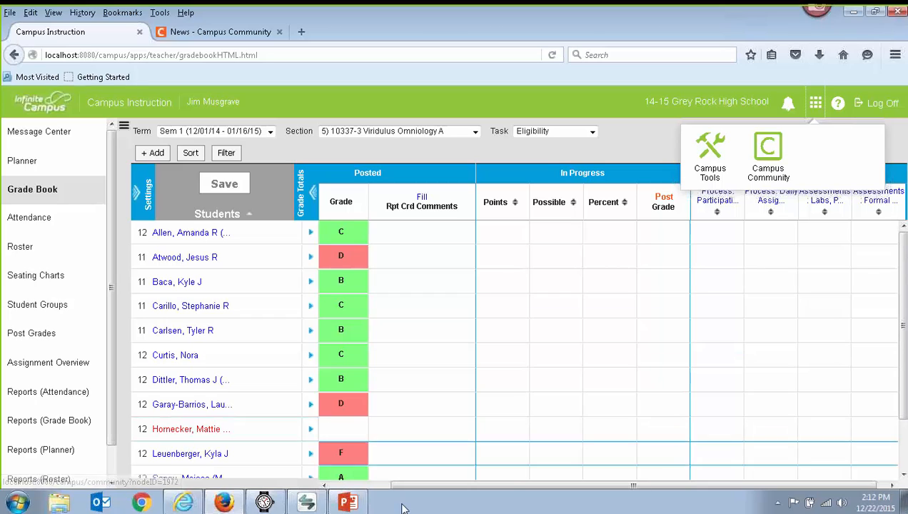
pyautogui.click(348, 503)
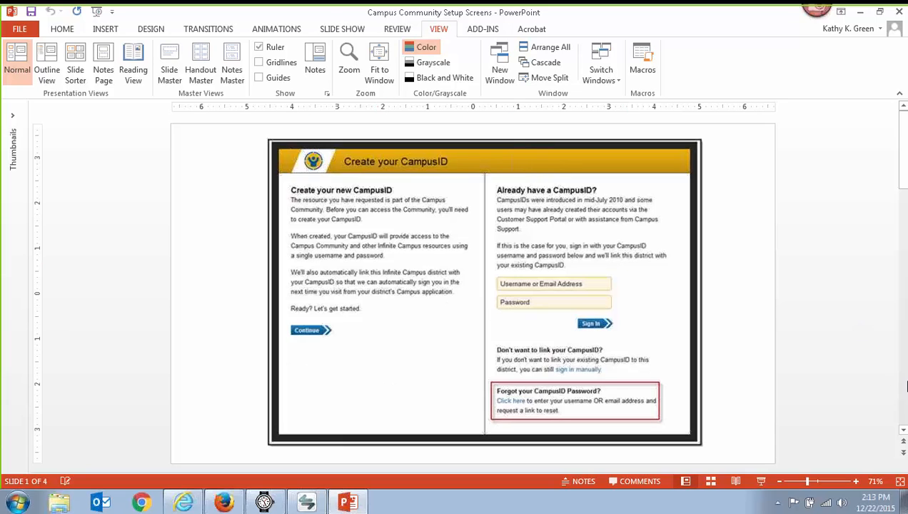
pyautogui.click(903, 385)
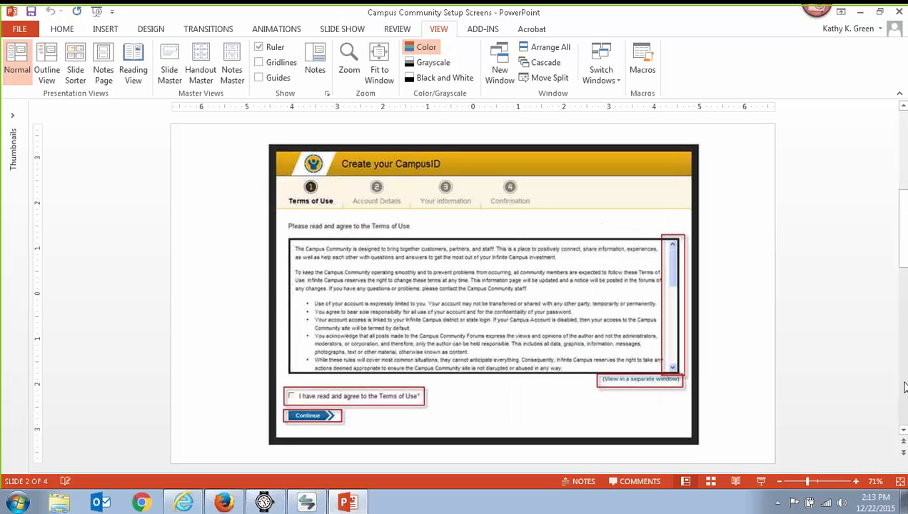